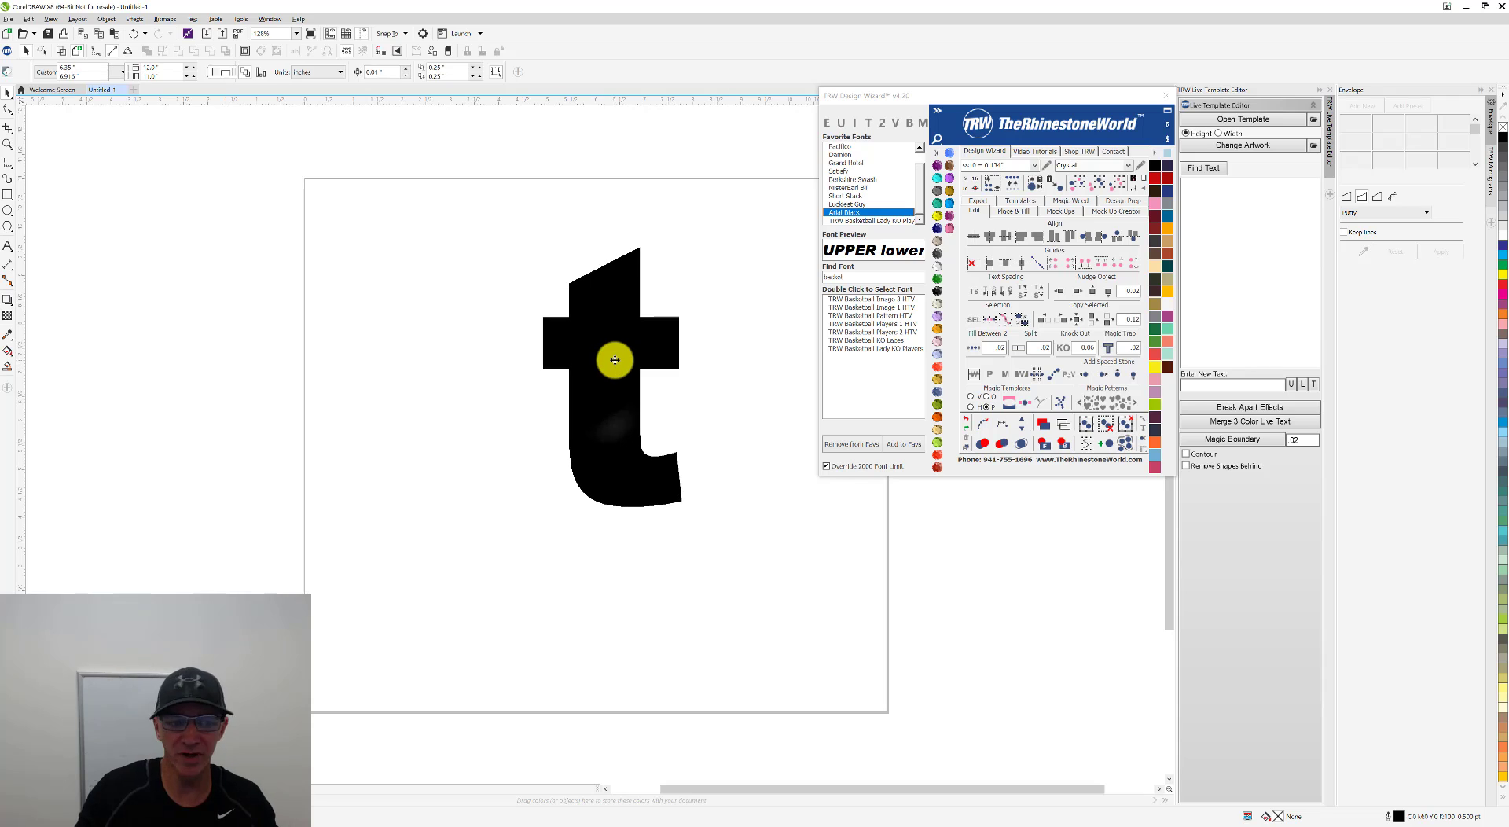
Step: Change the letter t to the TRW Basketball Lady KO Players font and move it toward the page's left edge
left_click(613, 354)
left_click_drag(609, 343, 609, 362)
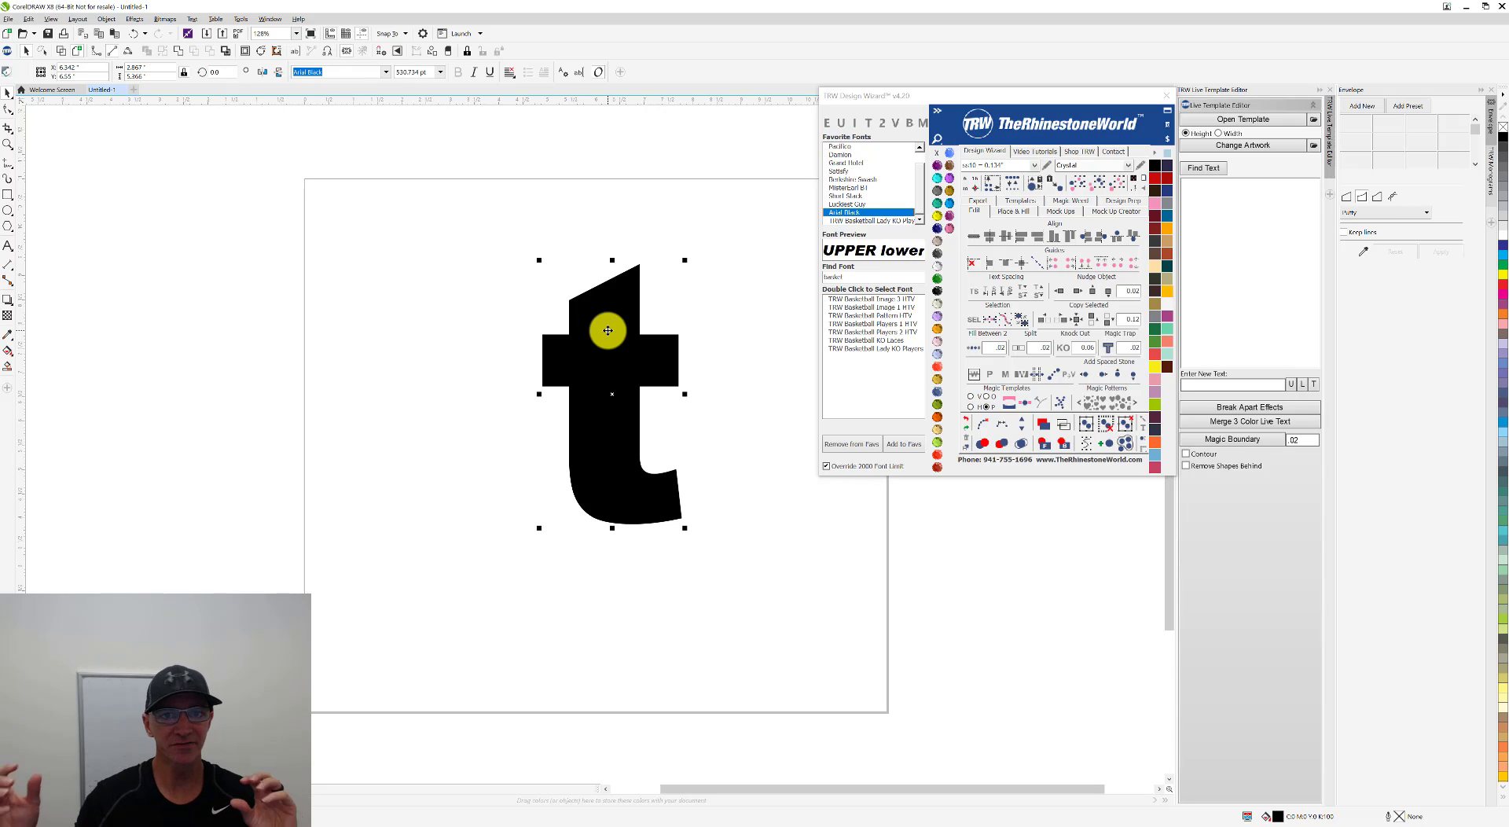
left_click(865, 220)
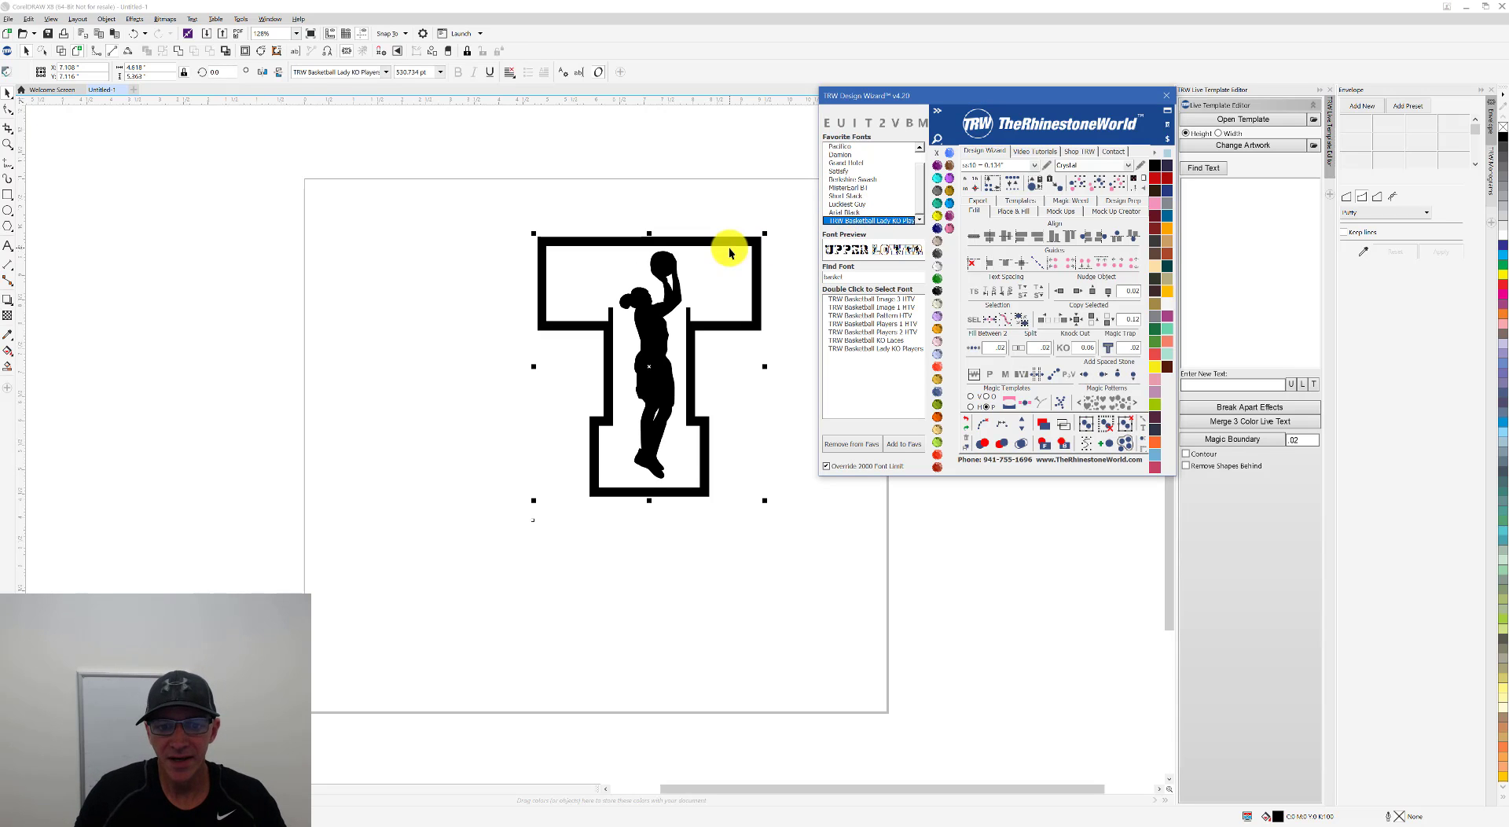
left_click_drag(752, 241, 408, 273)
Step: Replace the basketball-player letter with RHS and change it to two-color magic text
double_click(597, 254)
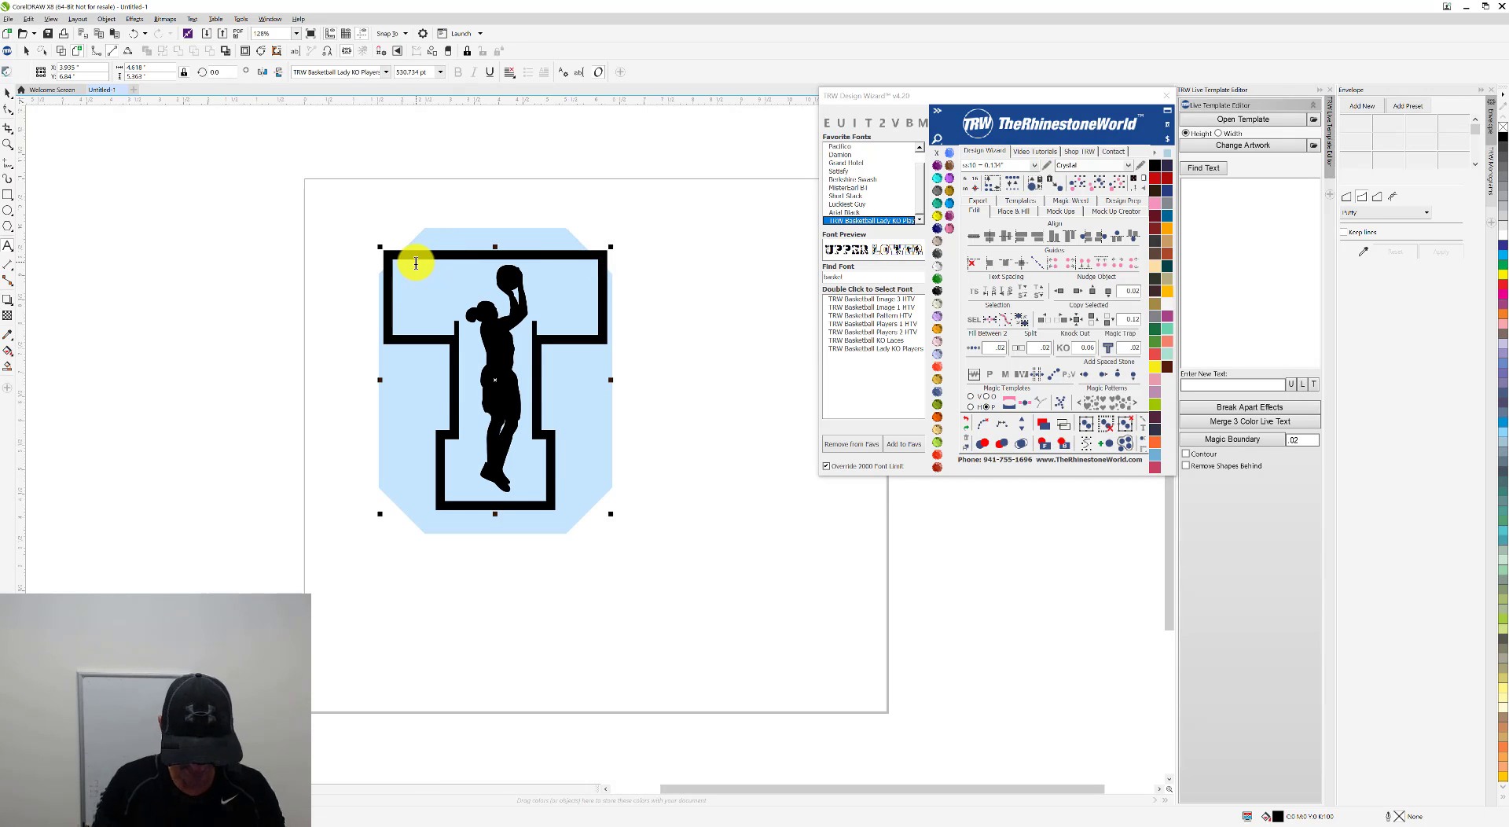
type("RHS")
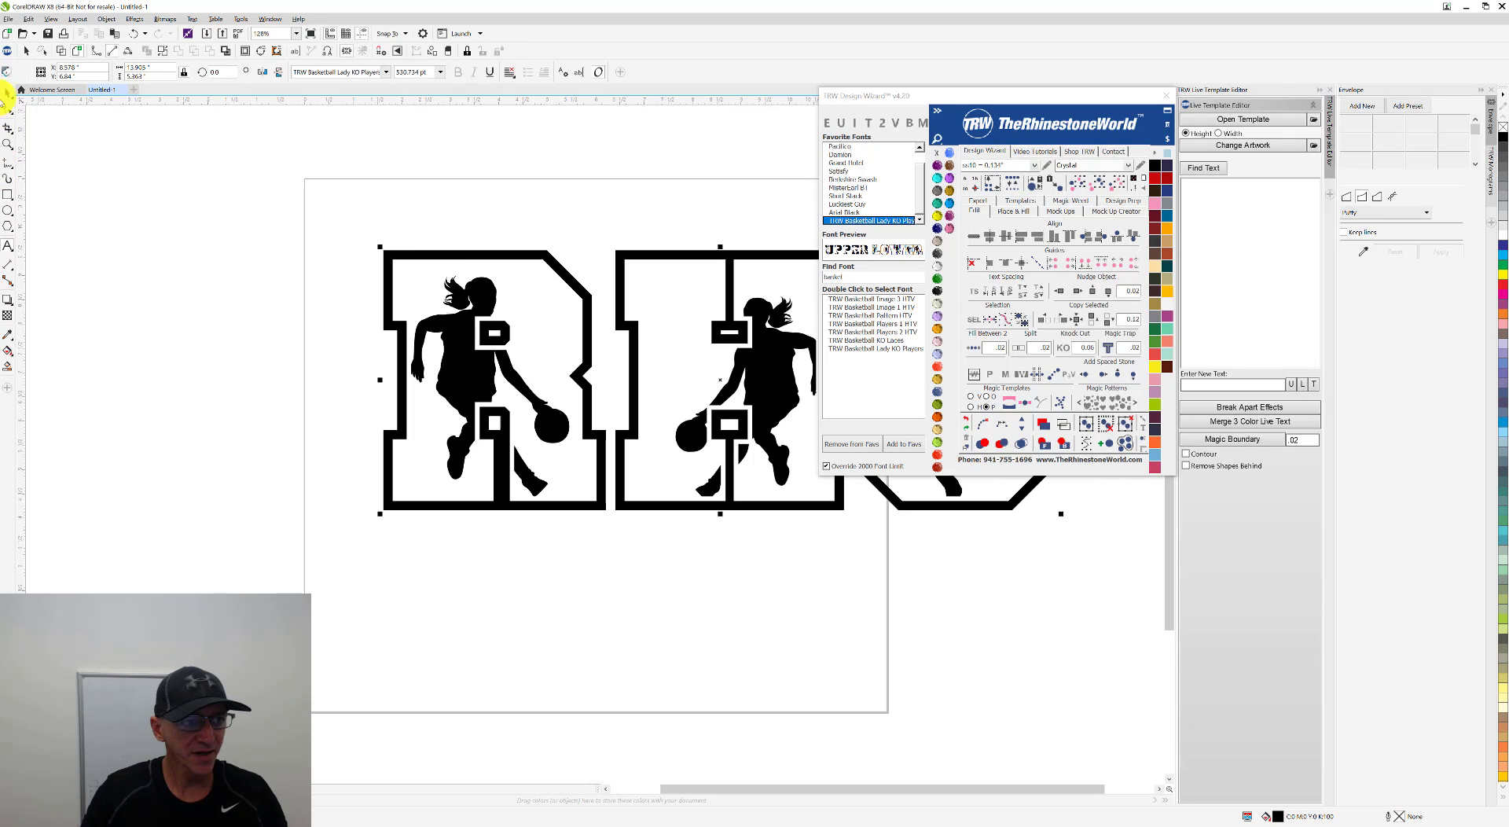
left_click(14, 98)
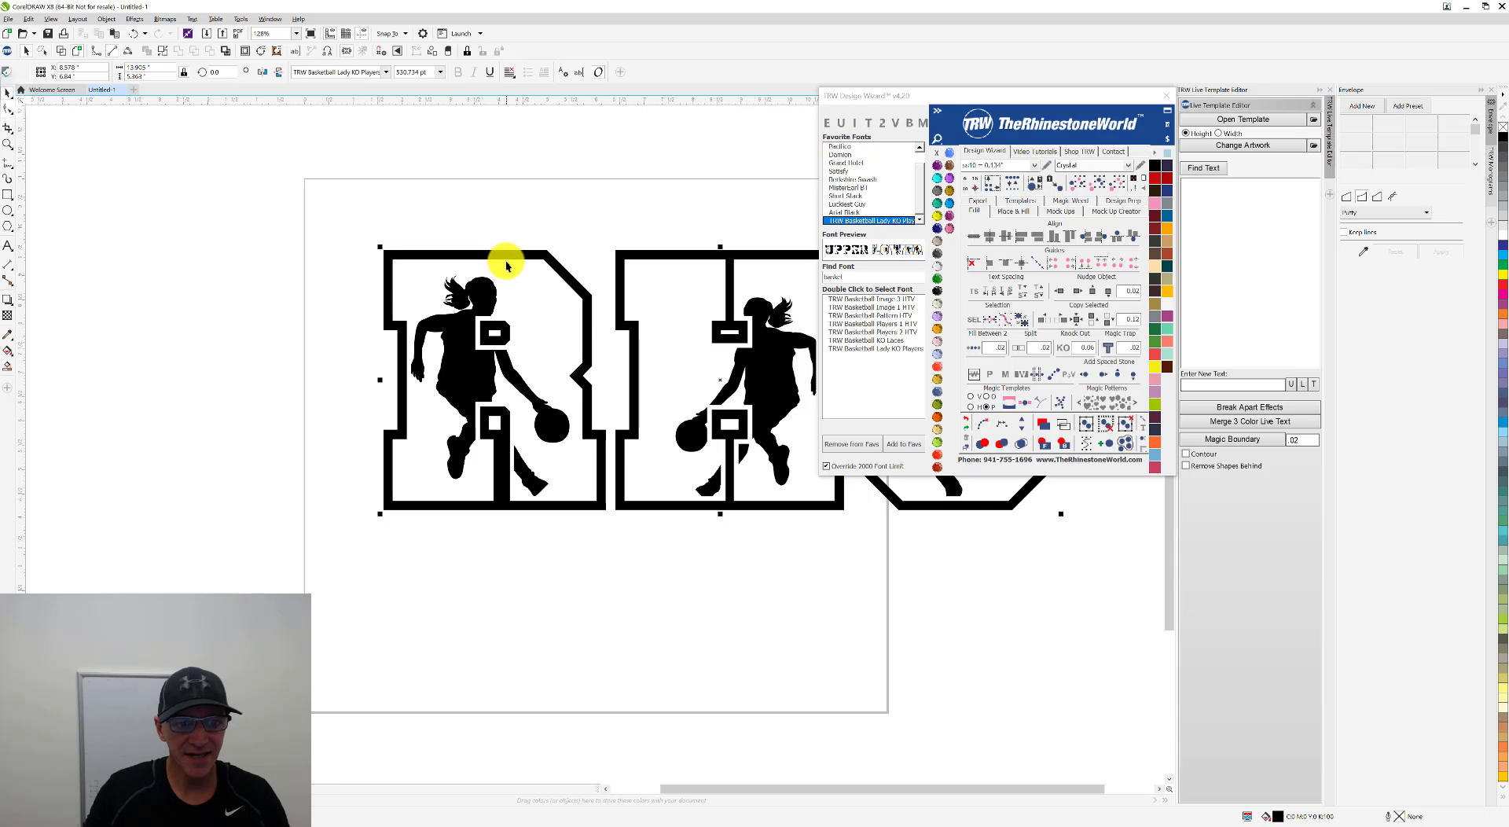
left_click_drag(379, 276, 275, 271)
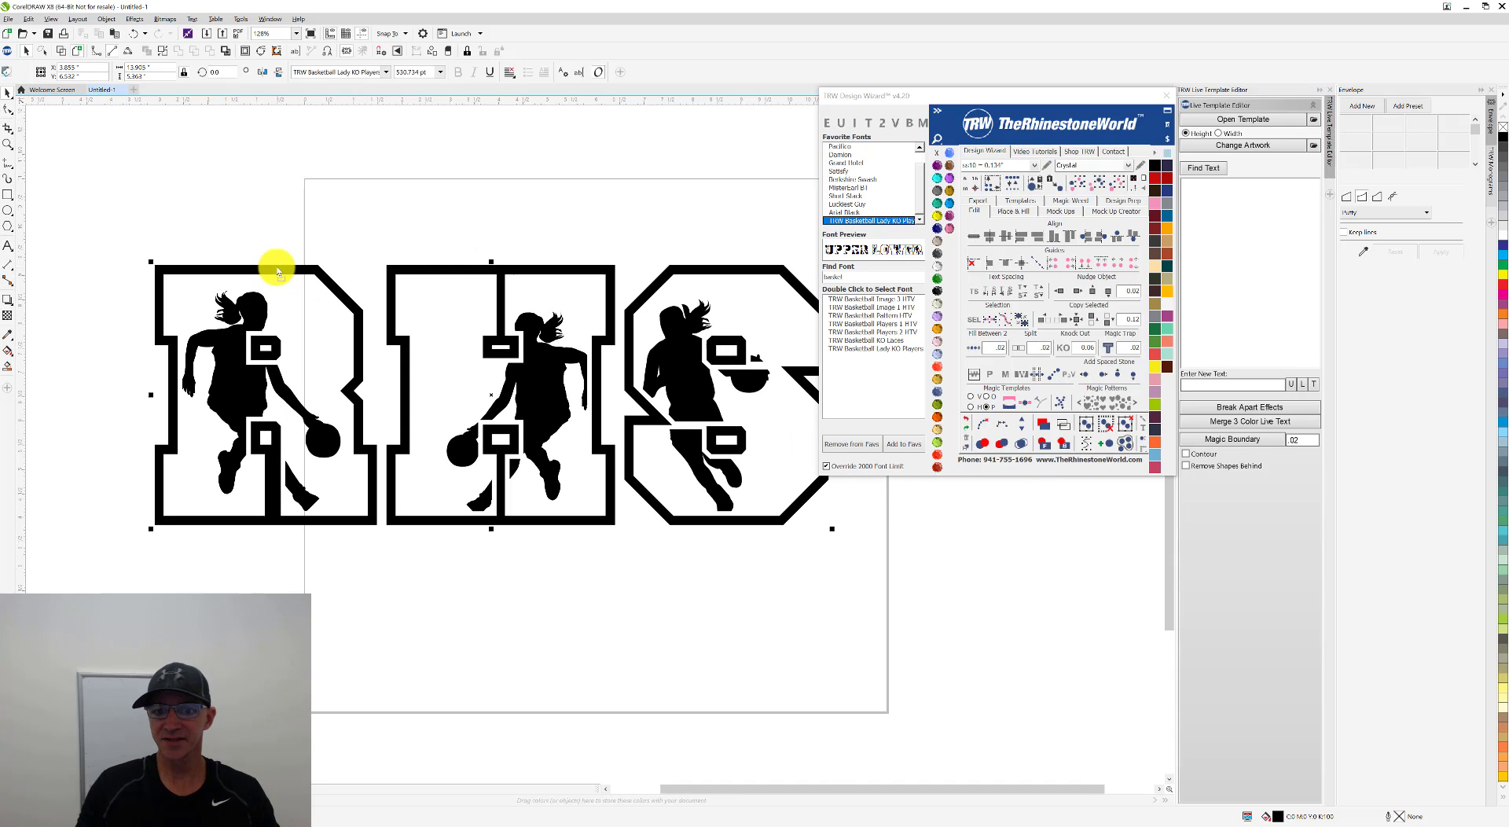
left_click(882, 122)
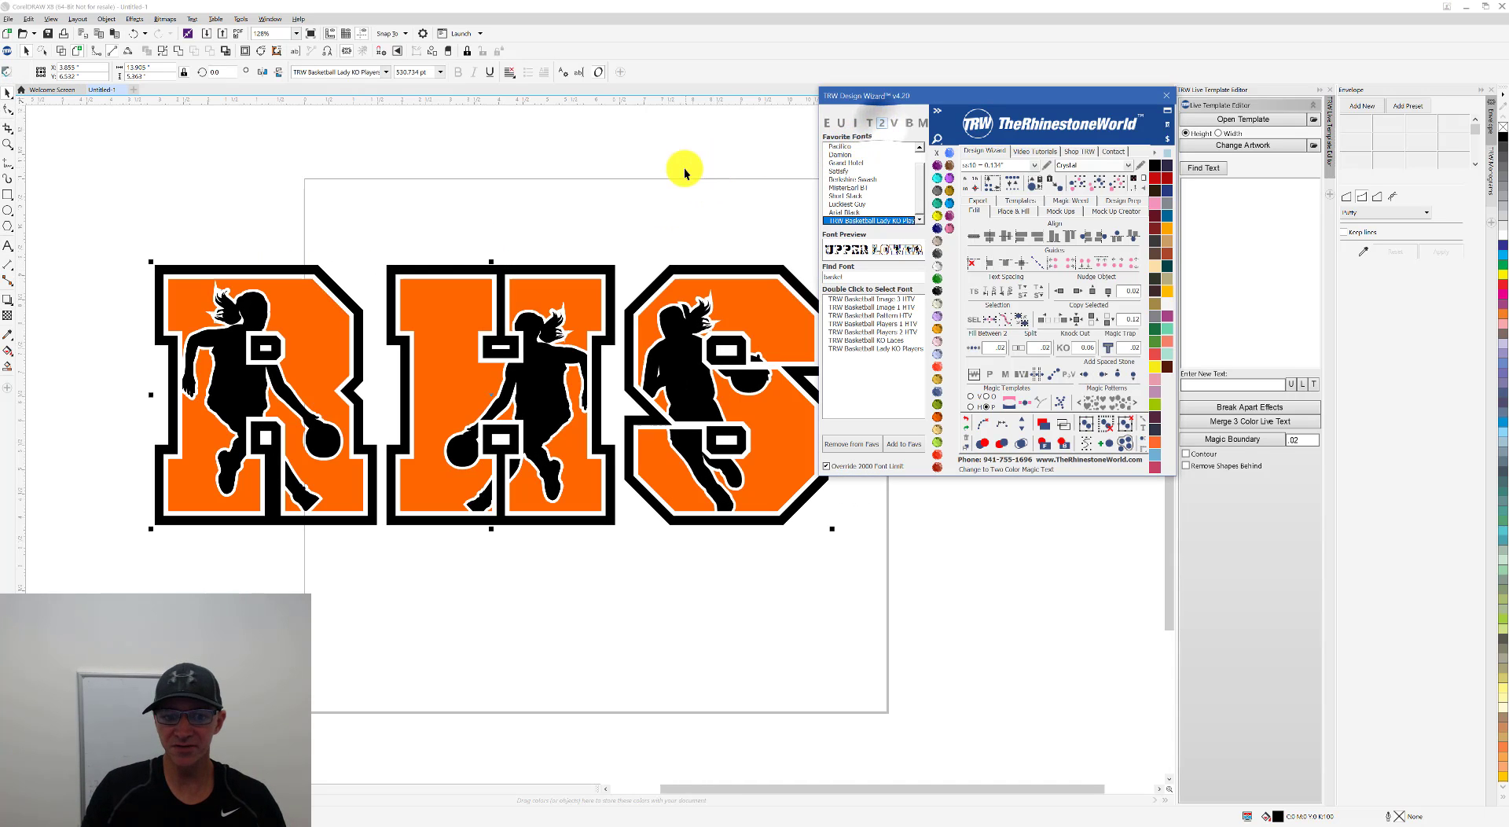
left_click(684, 167)
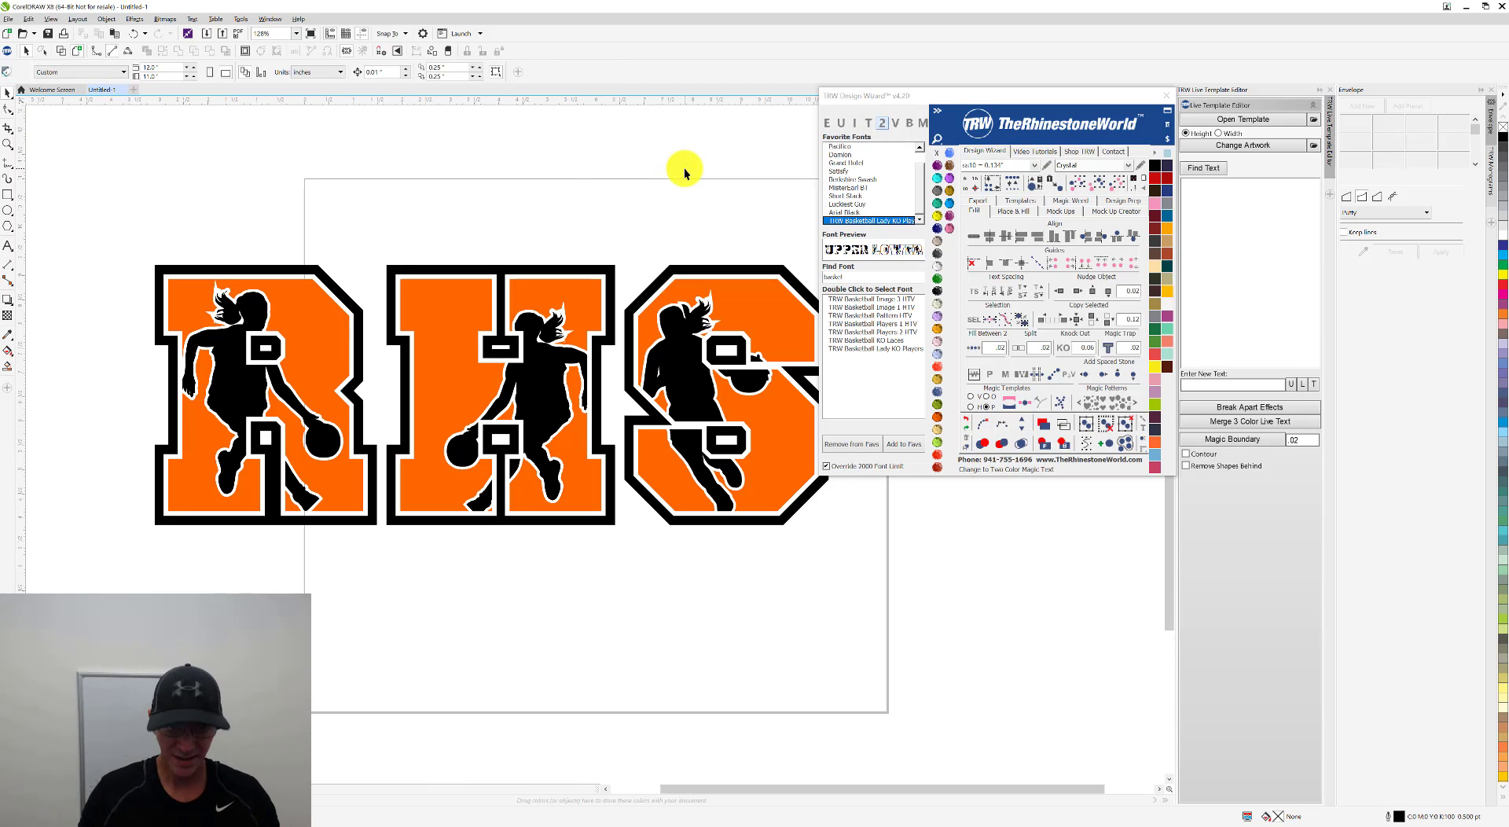
Step: Undo the two-color effect, the move and the RHS text entry to restore the single letter T
key("ctrl+z")
key("ctrl+z")
key("ctrl+z")
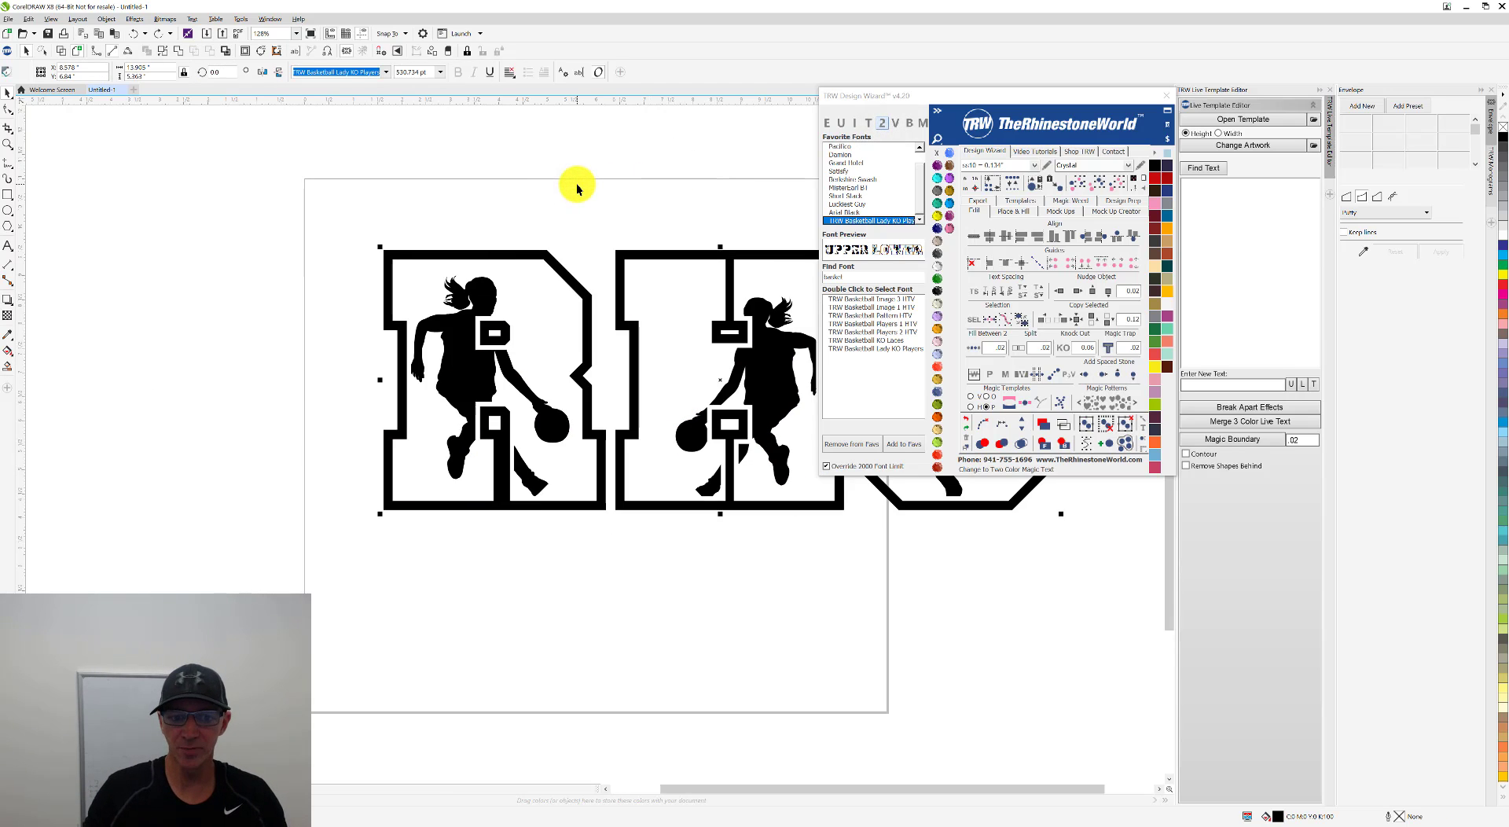
Step: Enlarge the T to about 7 inches wide in the middle of the page and change it to two-color magic text
left_click_drag(576, 254, 680, 241)
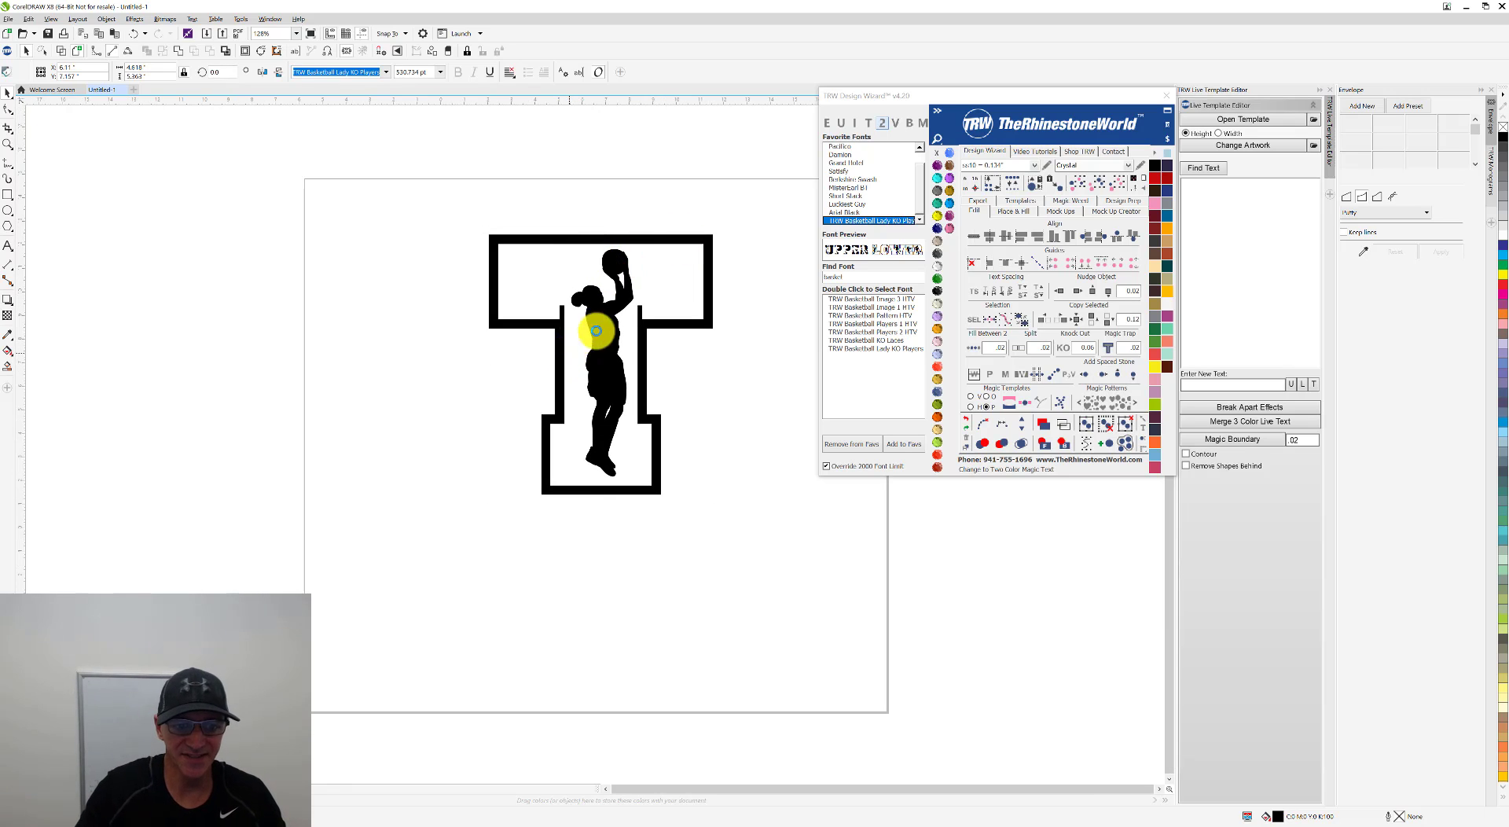
scroll(595, 369, "down", 2)
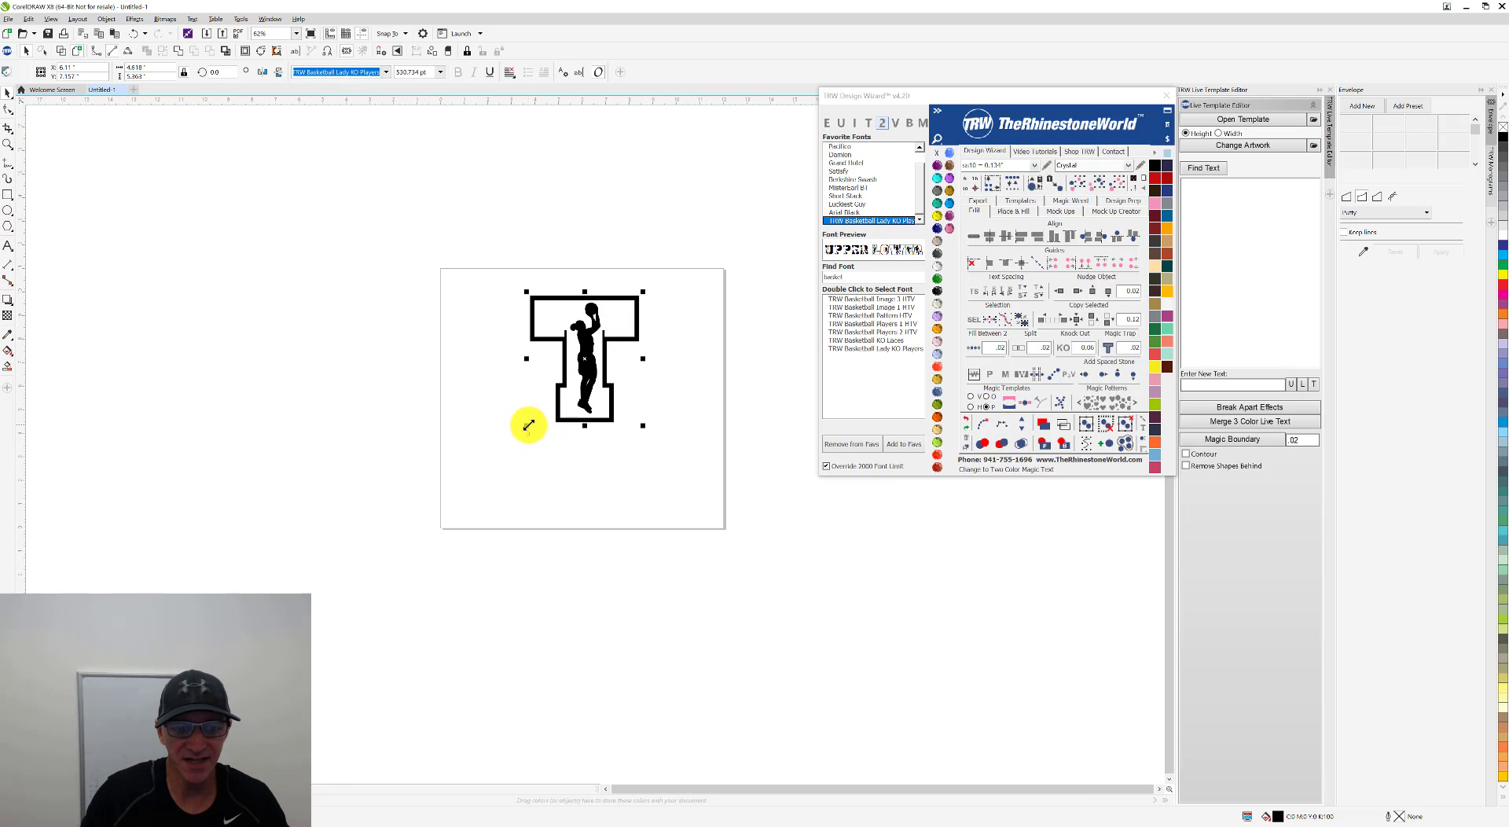
left_click_drag(527, 426, 470, 491)
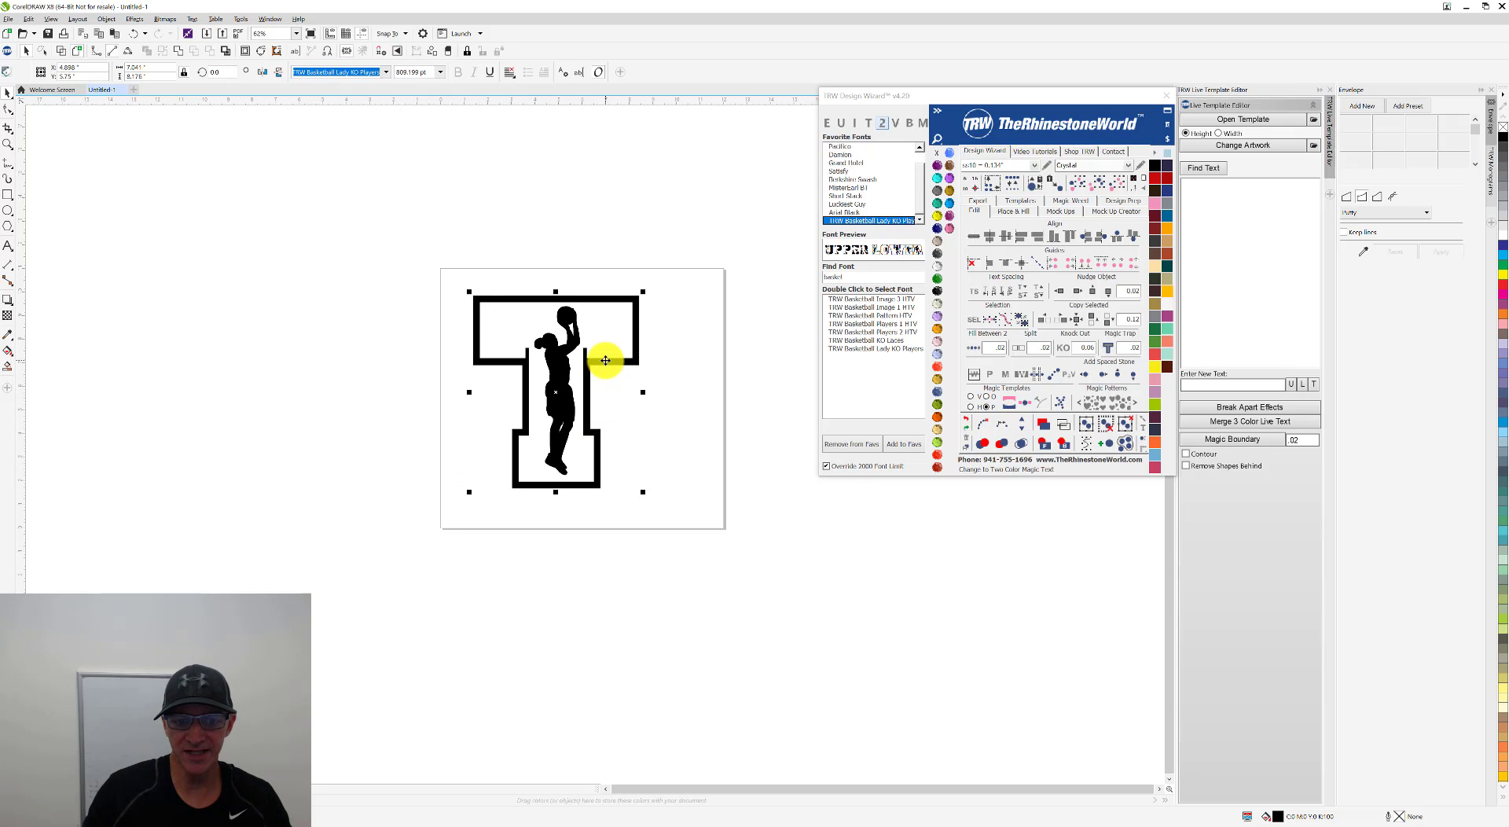
left_click_drag(605, 360, 644, 363)
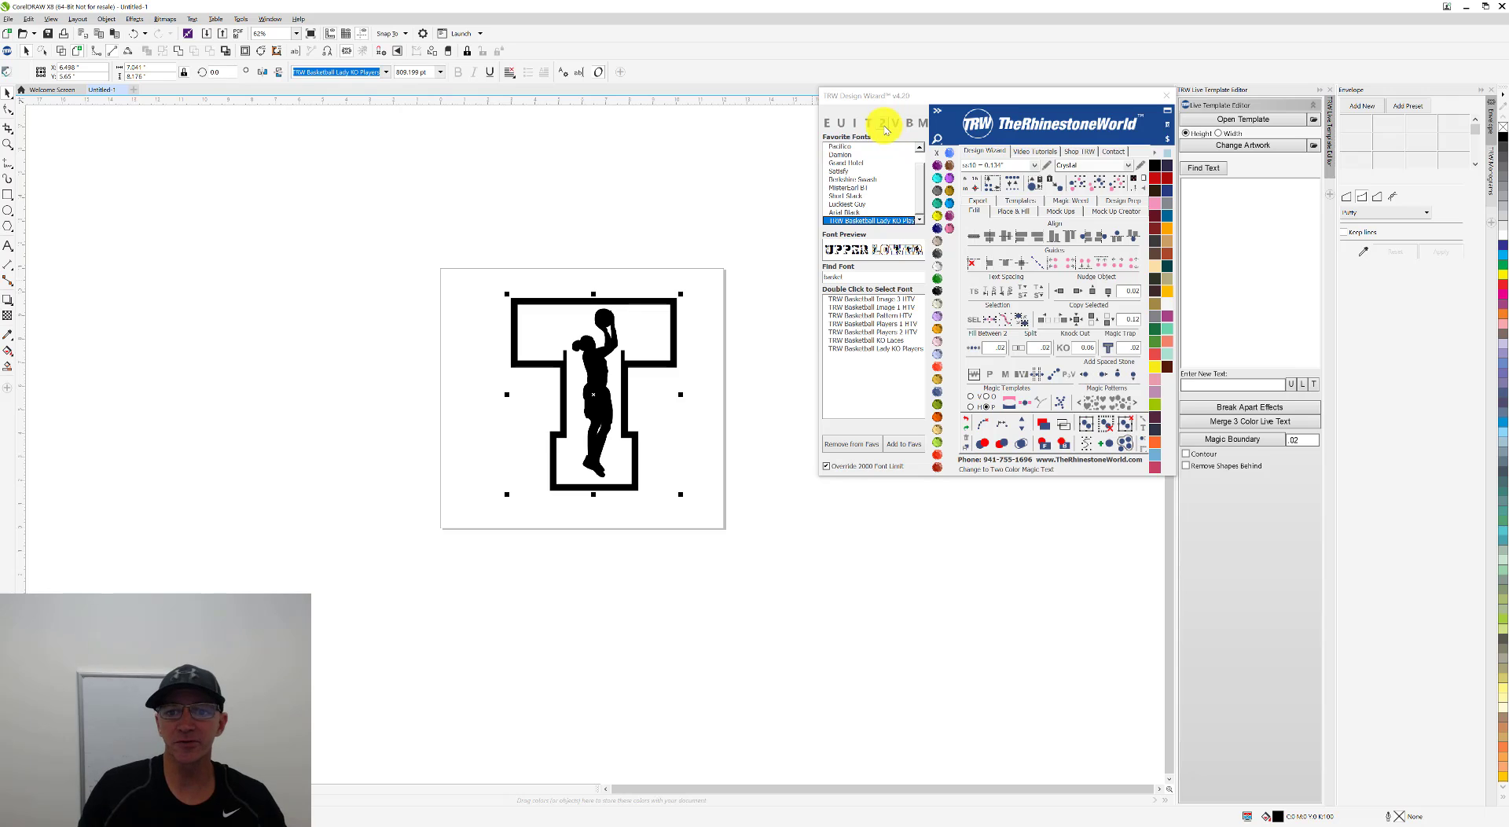
left_click(884, 124)
left_click(746, 290)
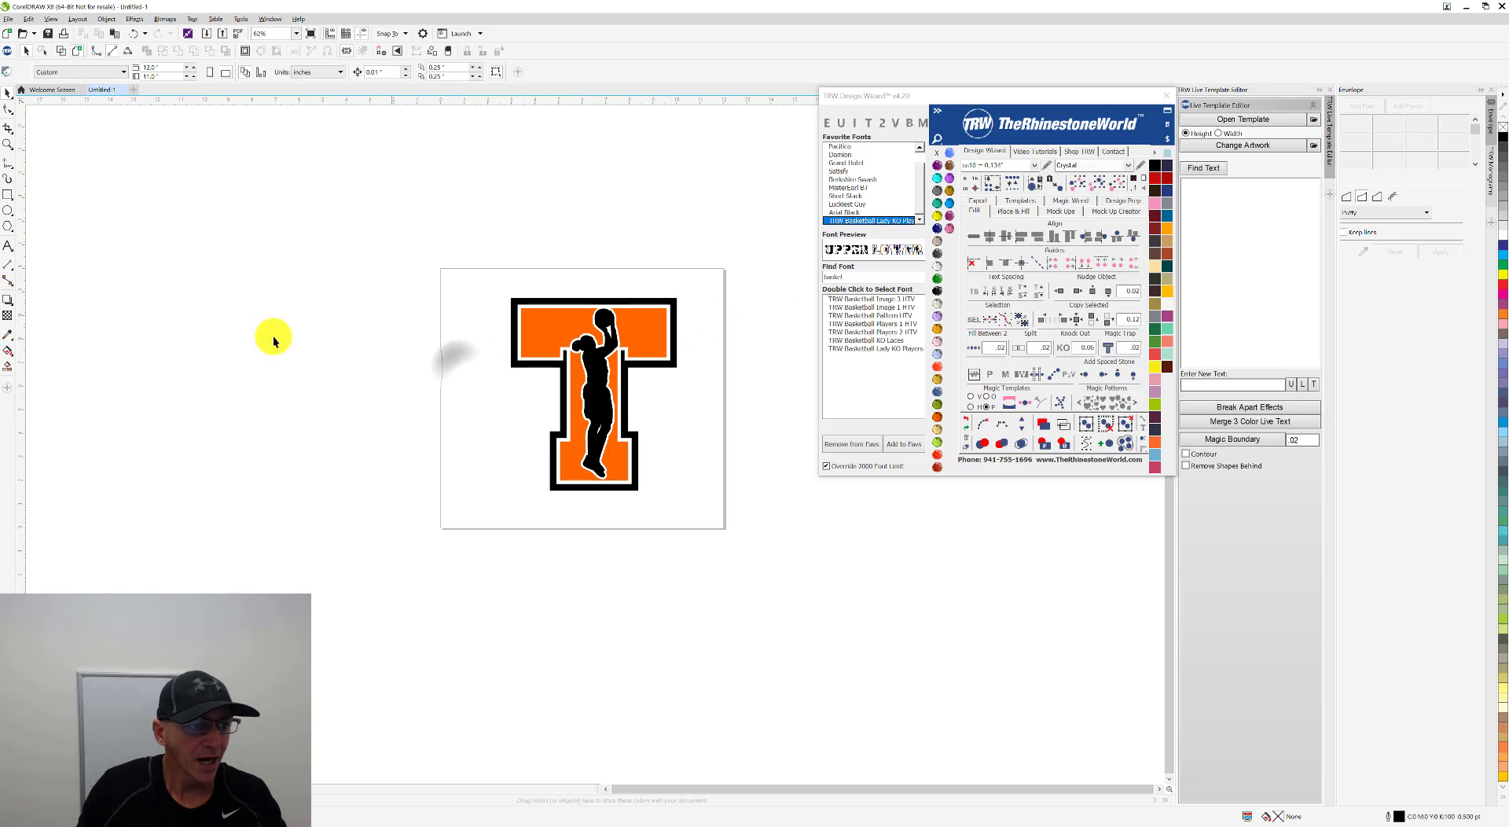
Step: Add the text Lady Tigers and enlarge it to about 9 inches wide across the middle of the T
left_click(5, 246)
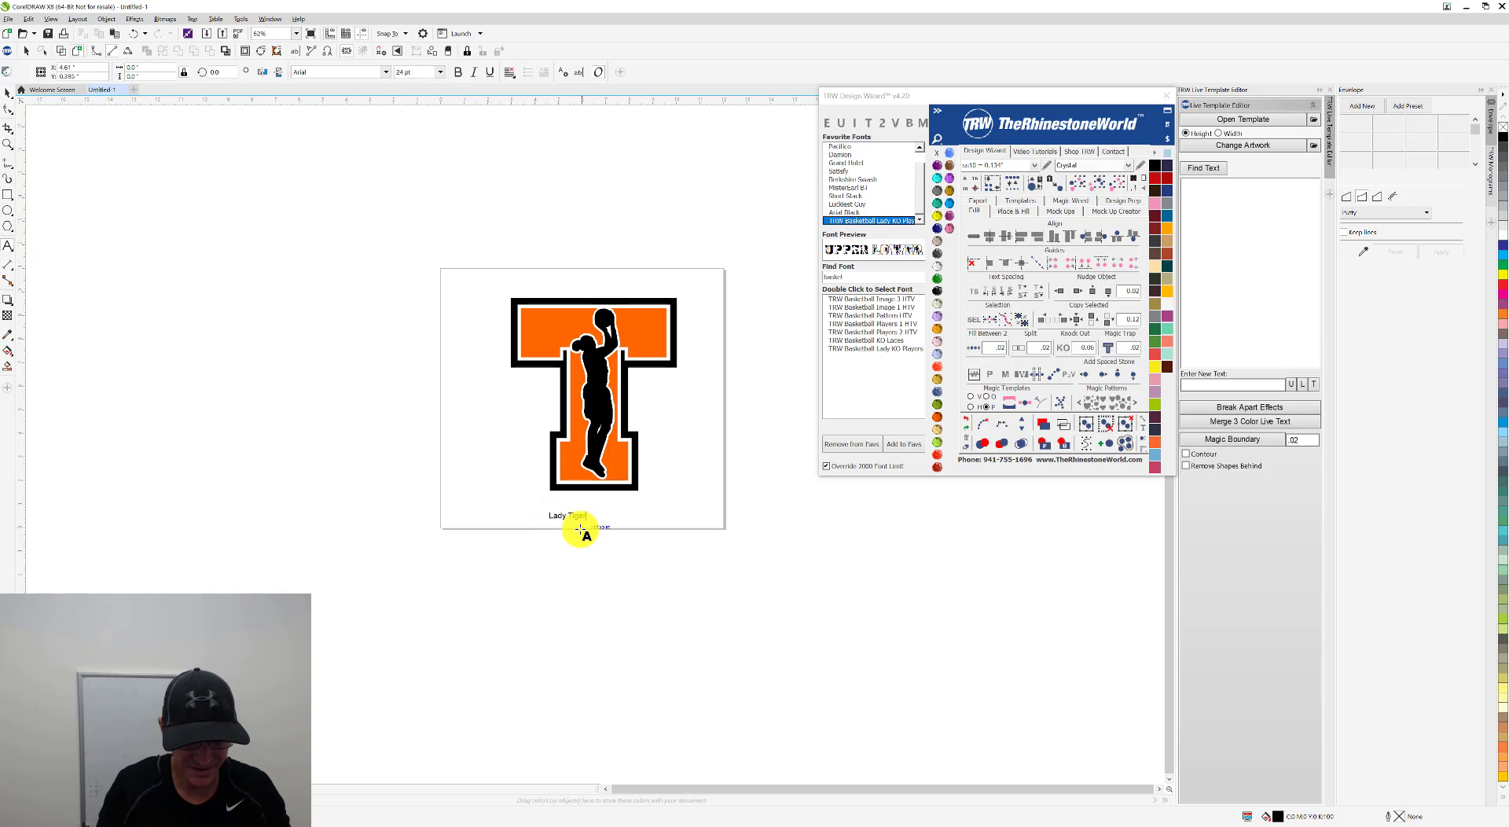
left_click(7, 93)
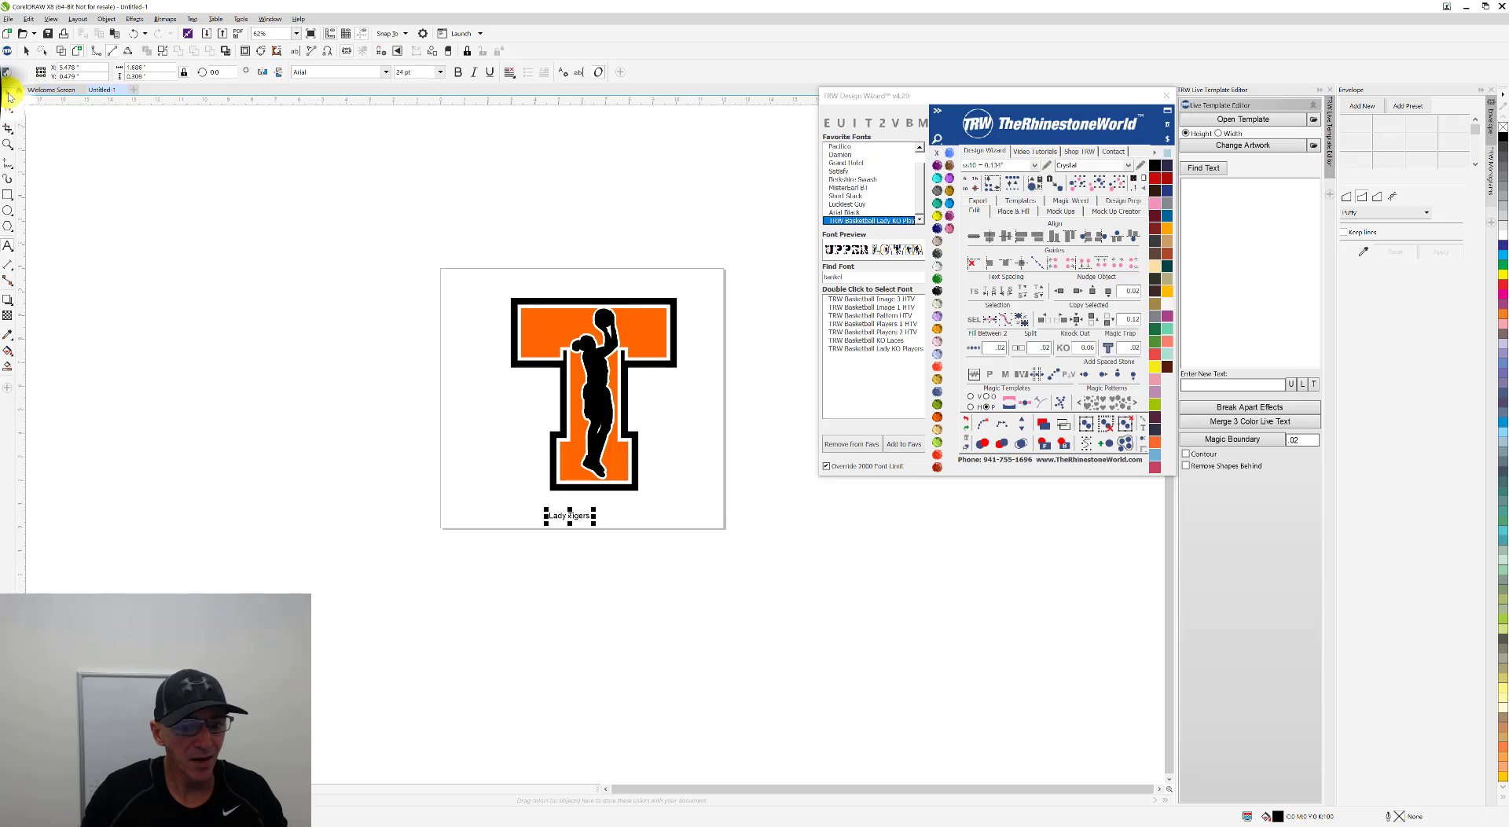
left_click_drag(594, 511, 819, 408)
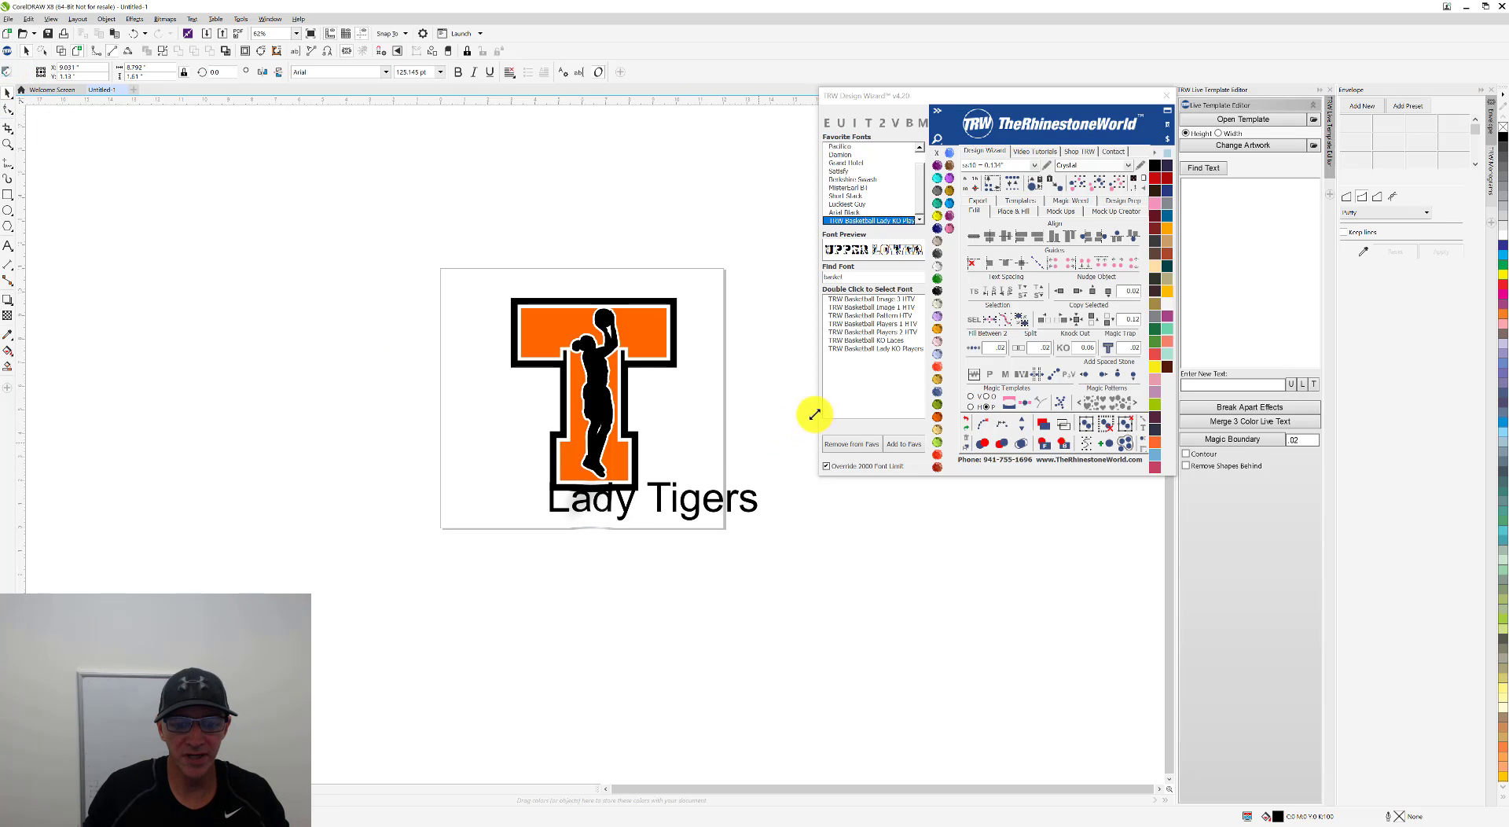
left_click_drag(706, 500, 654, 406)
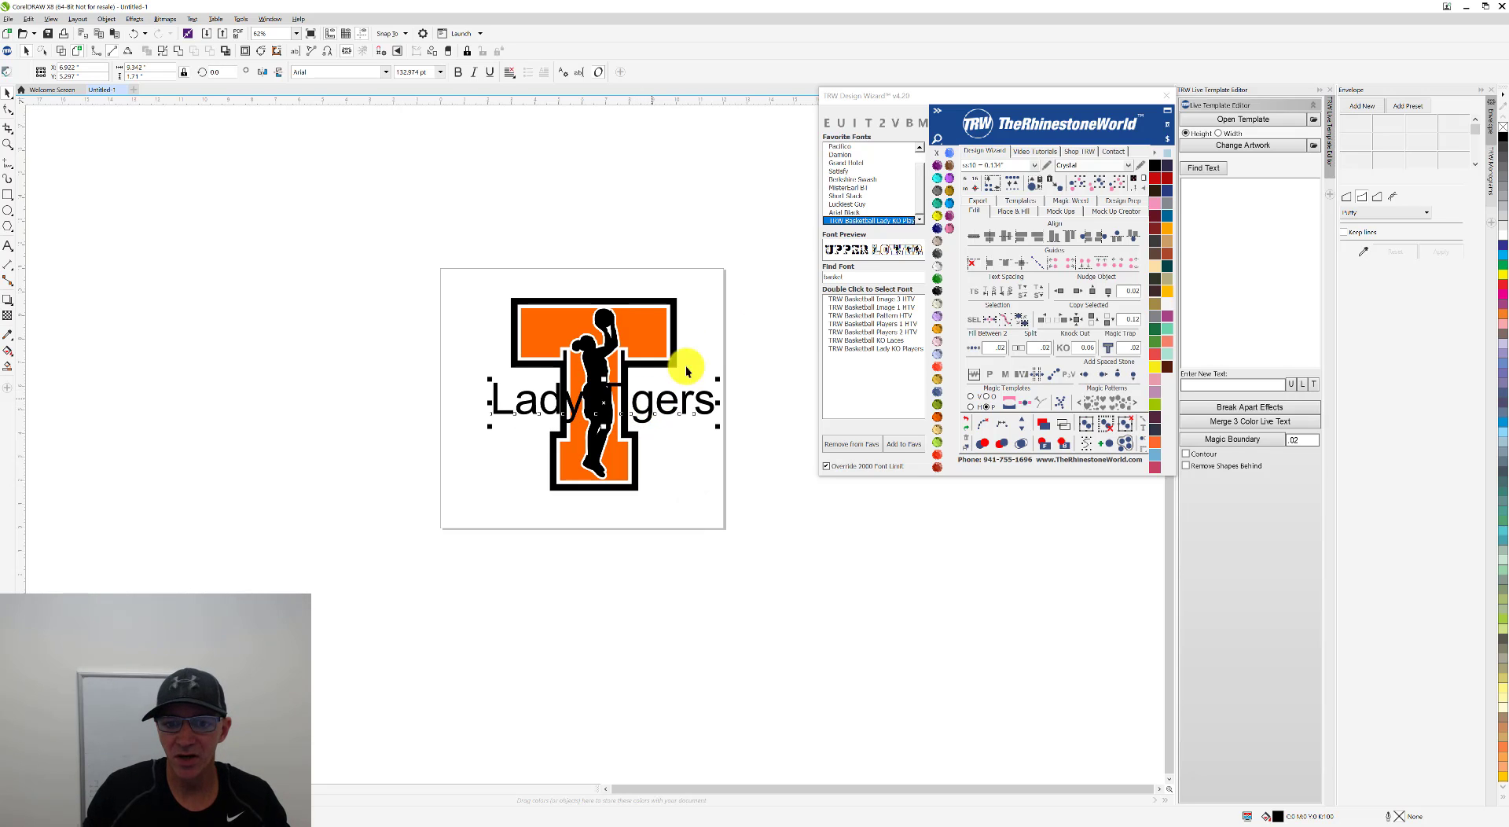
Step: Set the Lady Tigers text in the Pacifico font and narrow it to about 9.4 inches wide
left_click(839, 146)
scroll(591, 415, "up", 2)
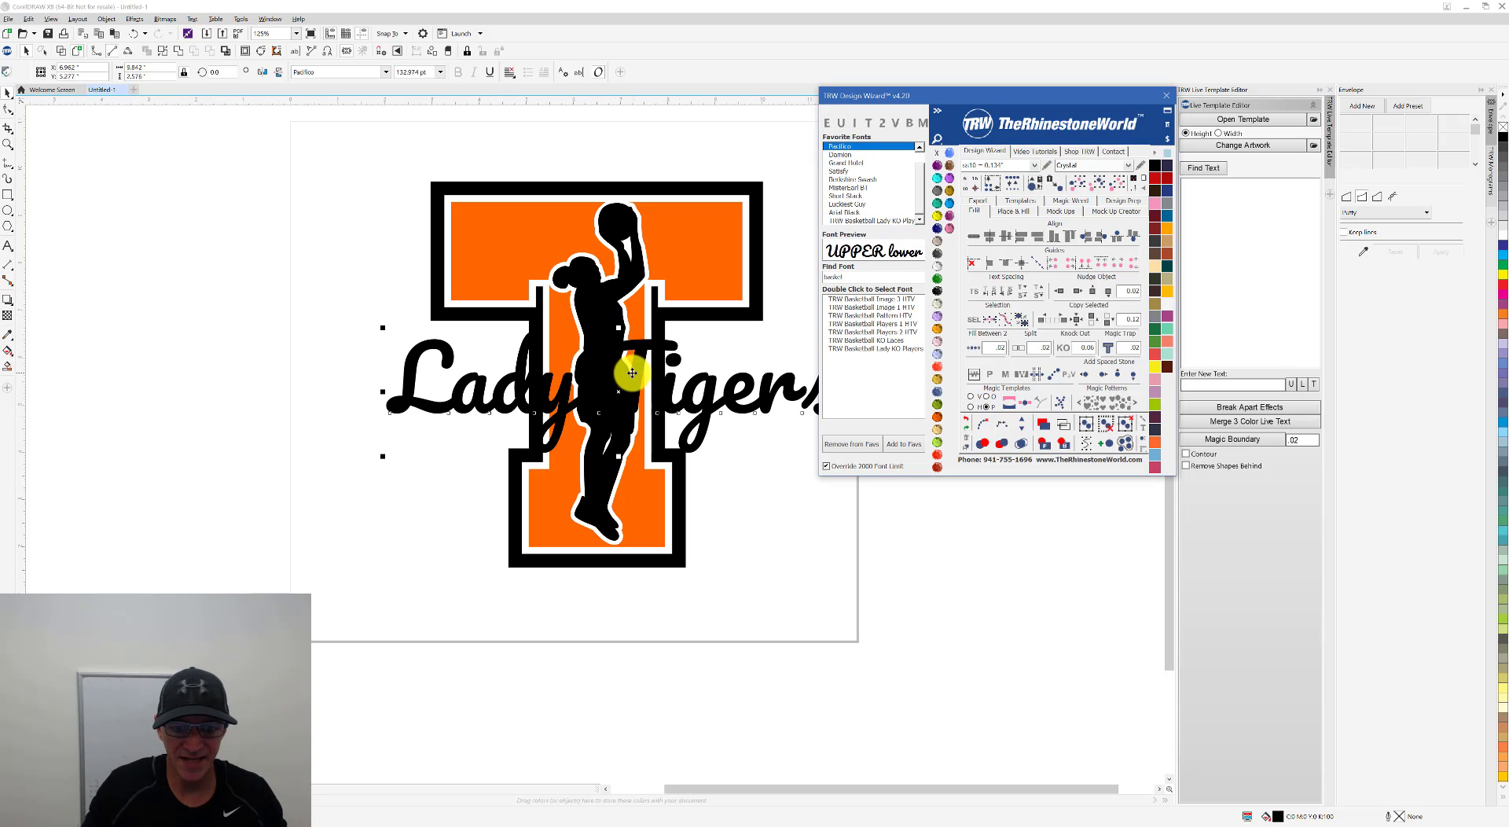
scroll(638, 346, "down", 2)
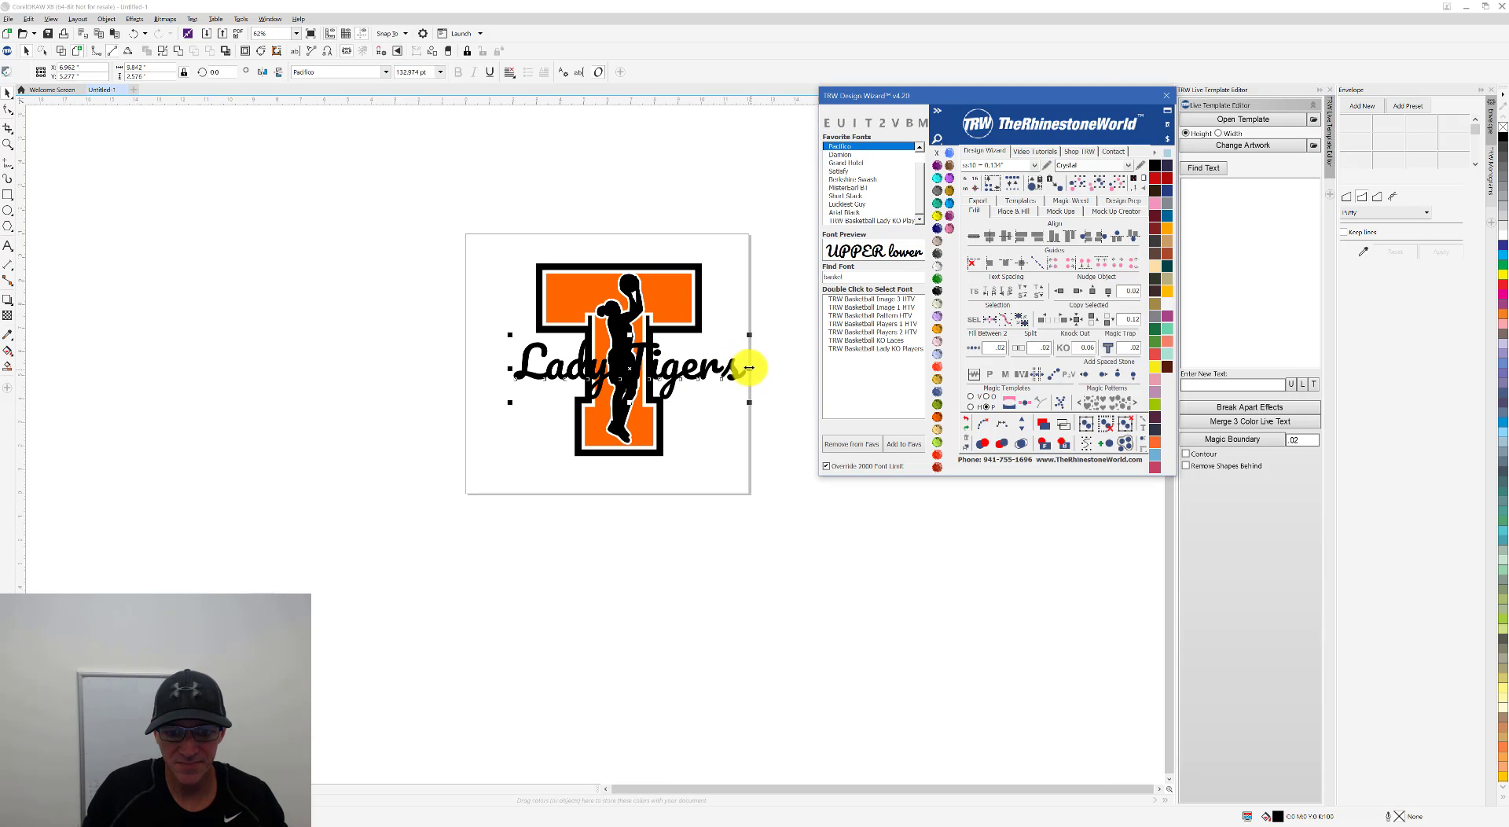
left_click_drag(755, 368, 742, 367)
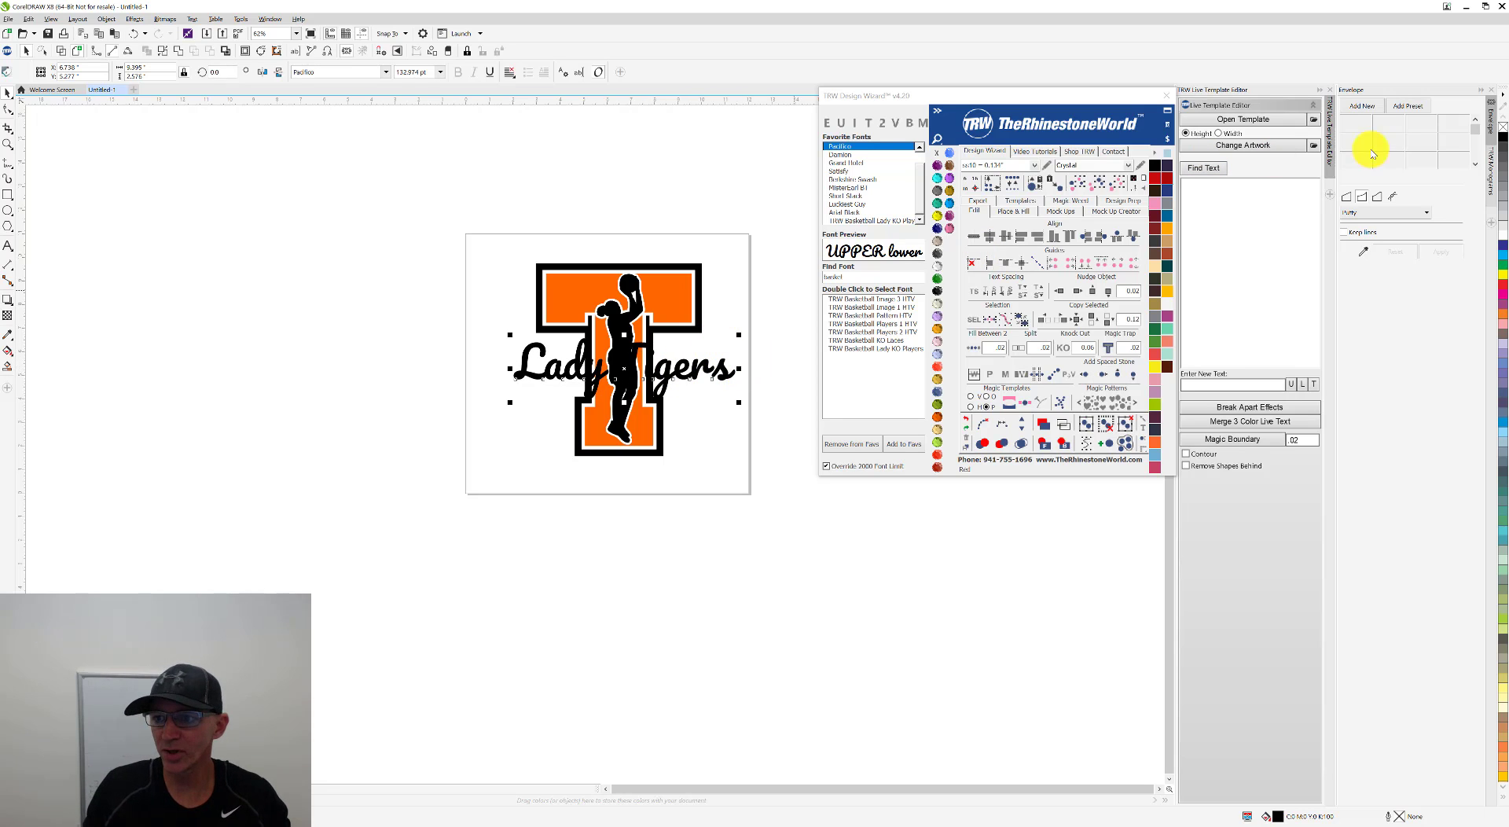
Step: Add an envelope to the Lady Tigers text and bend its middle upward into an arch
left_click(1356, 106)
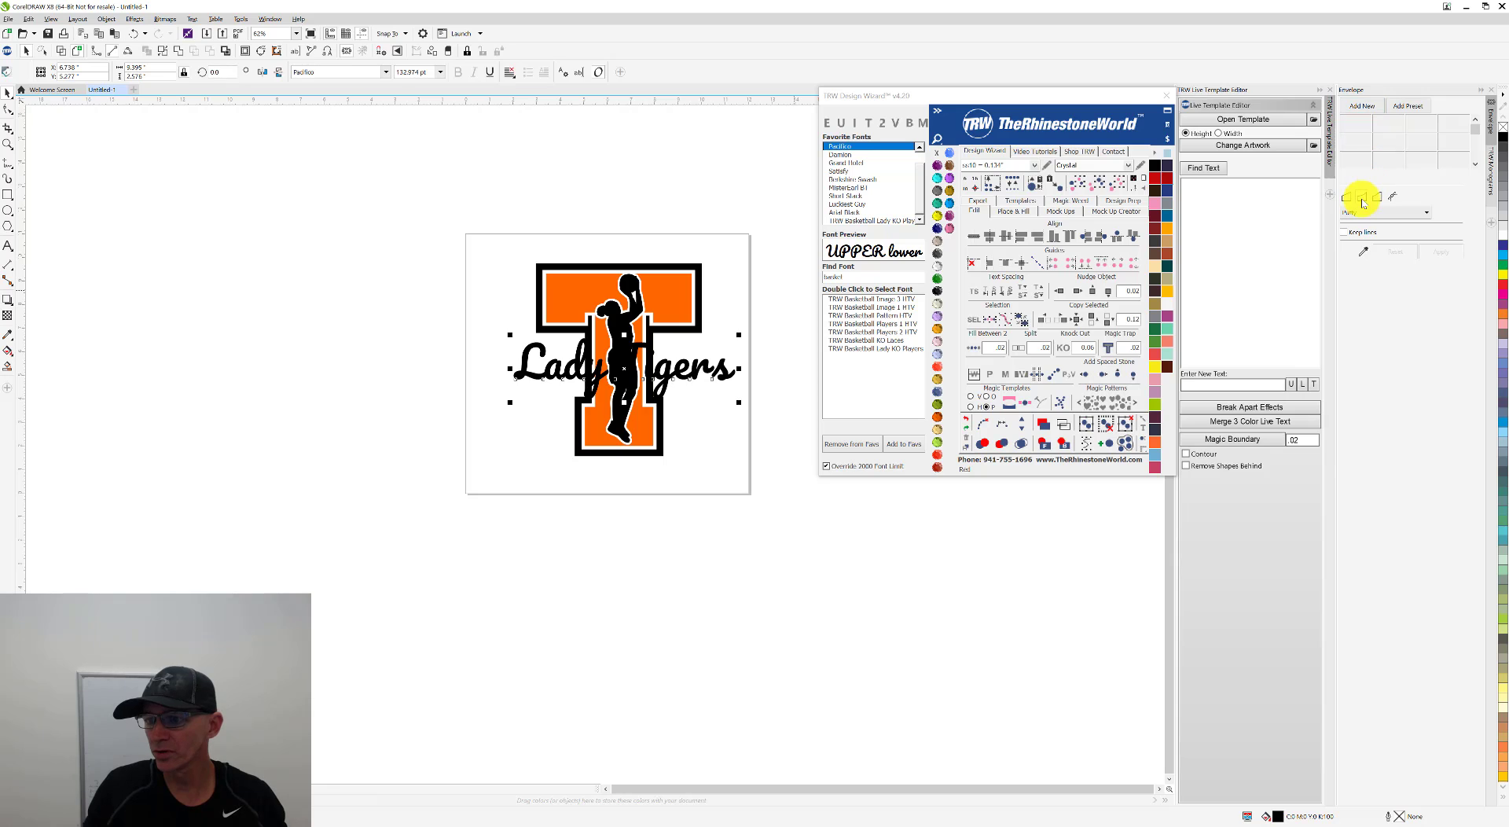
left_click(1360, 105)
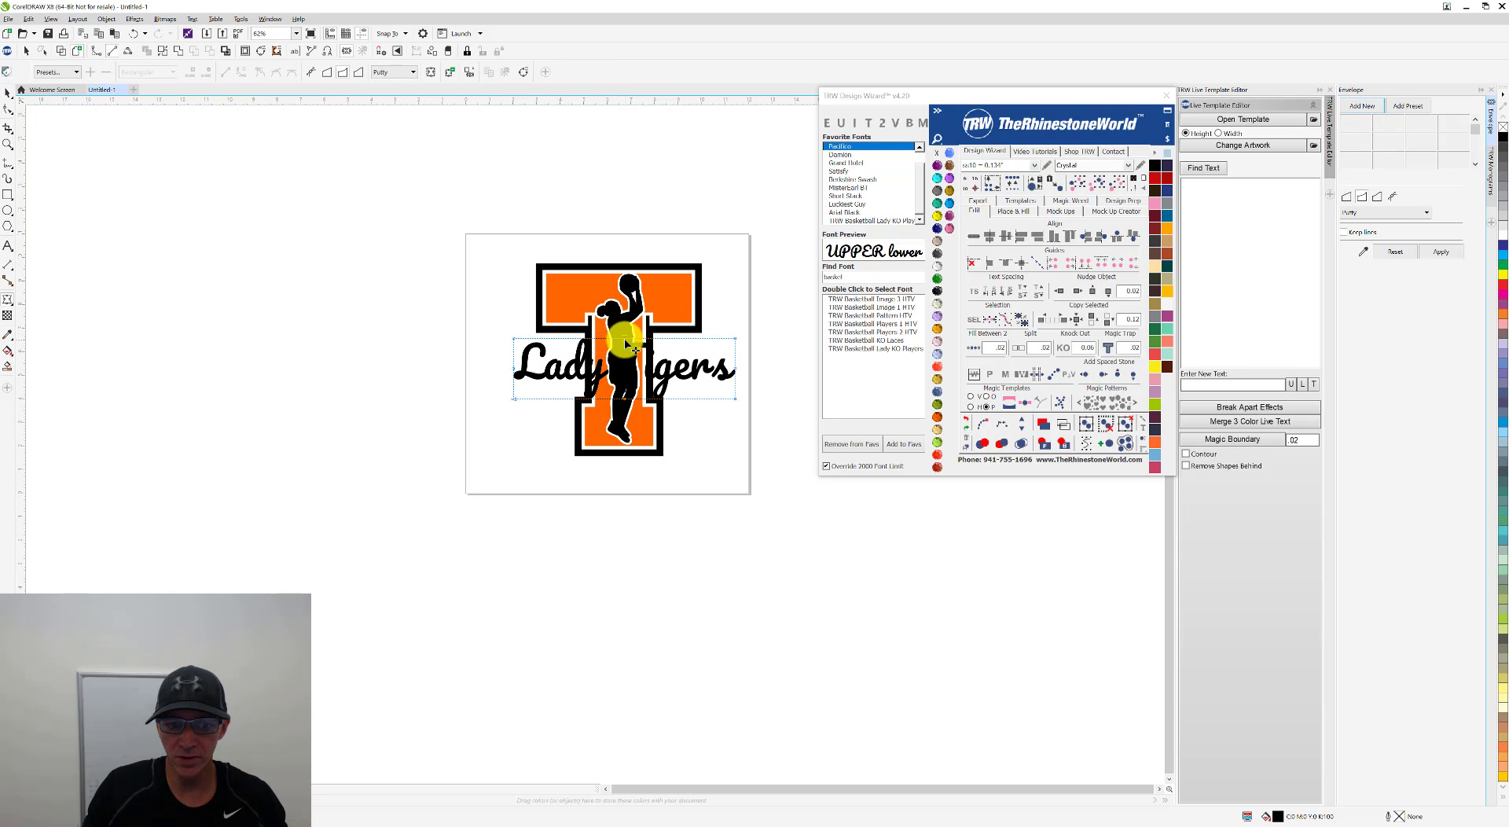
left_click_drag(626, 342, 626, 323)
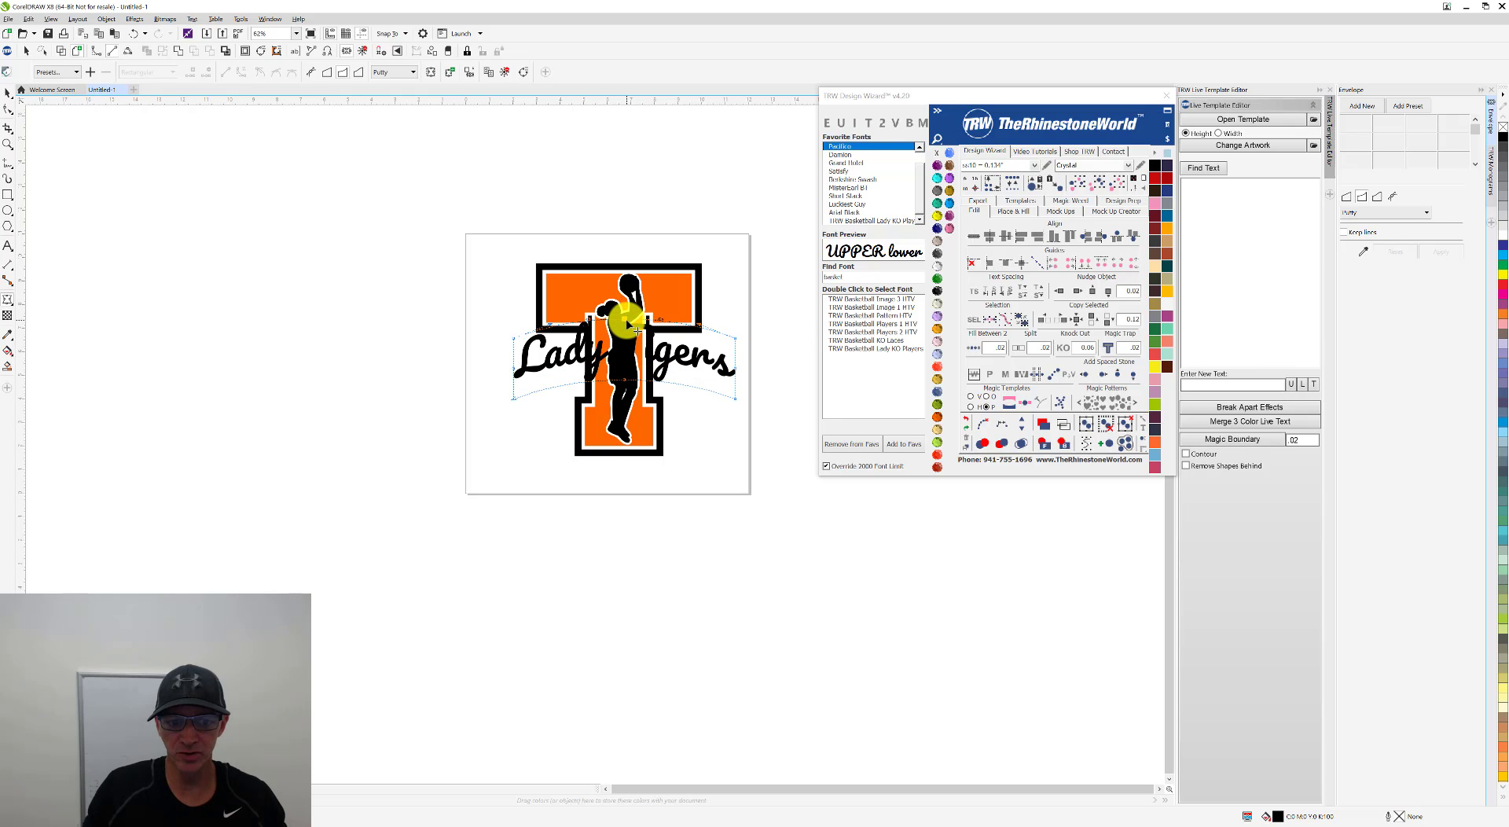
left_click(7, 92)
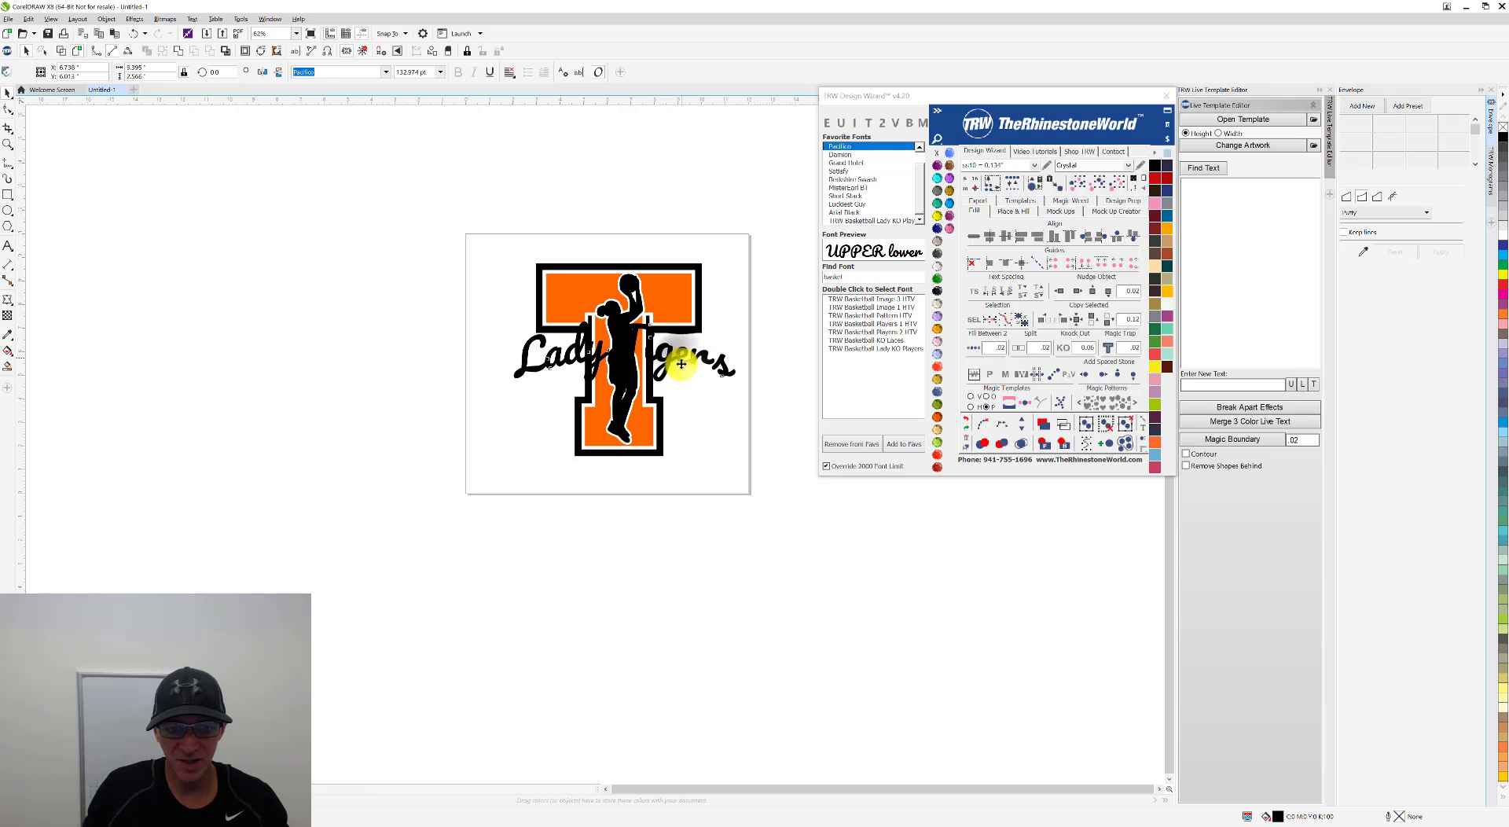
Step: Stretch the arched Lady Tigers text to about 10.1 by 3.1 inches and center it across the T
left_click_drag(681, 364, 685, 380)
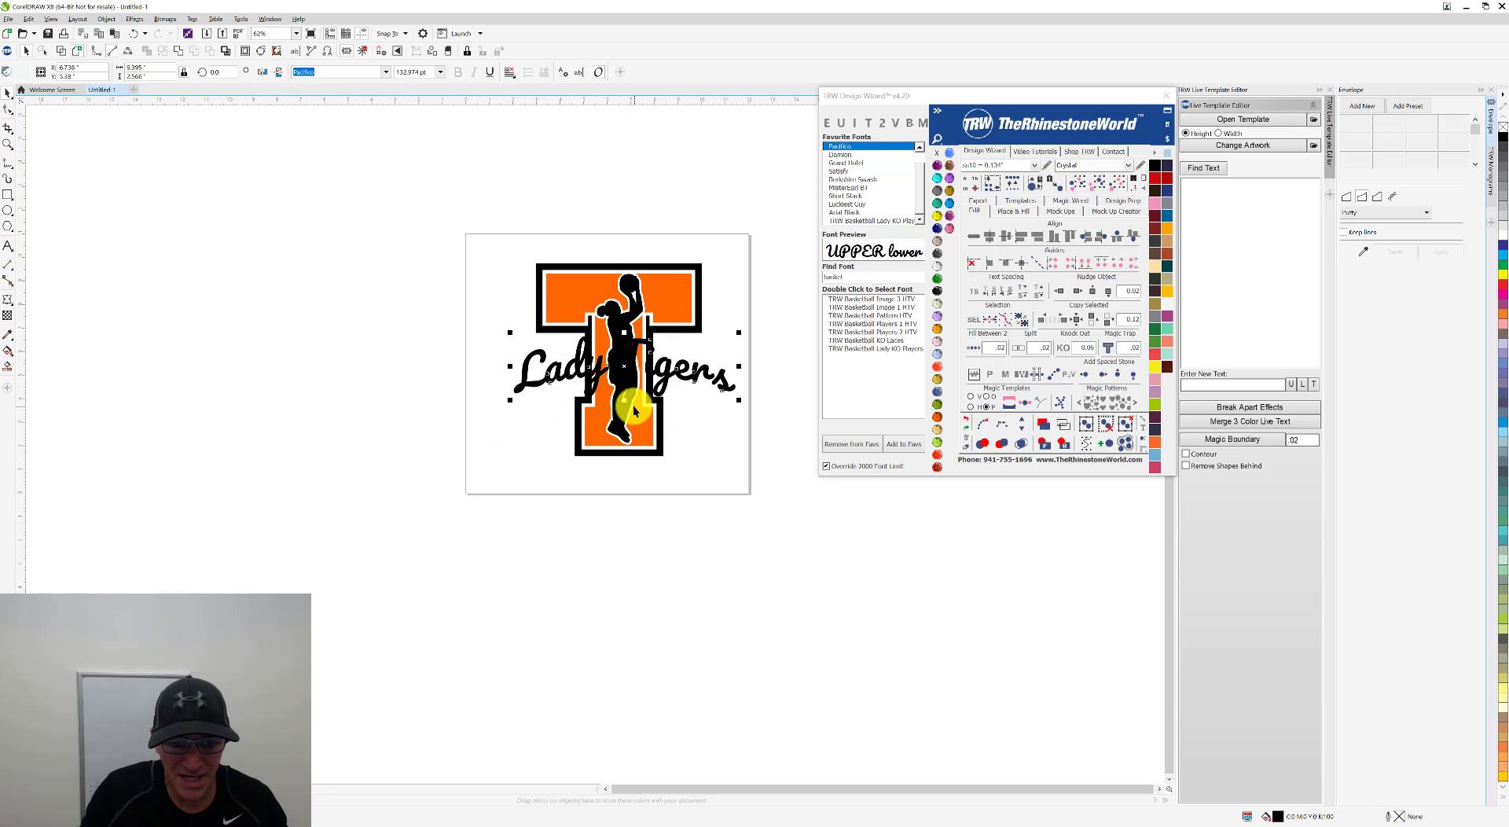
left_click_drag(634, 404, 624, 408)
left_click_drag(511, 407, 496, 413)
scroll(632, 356, "up", 3)
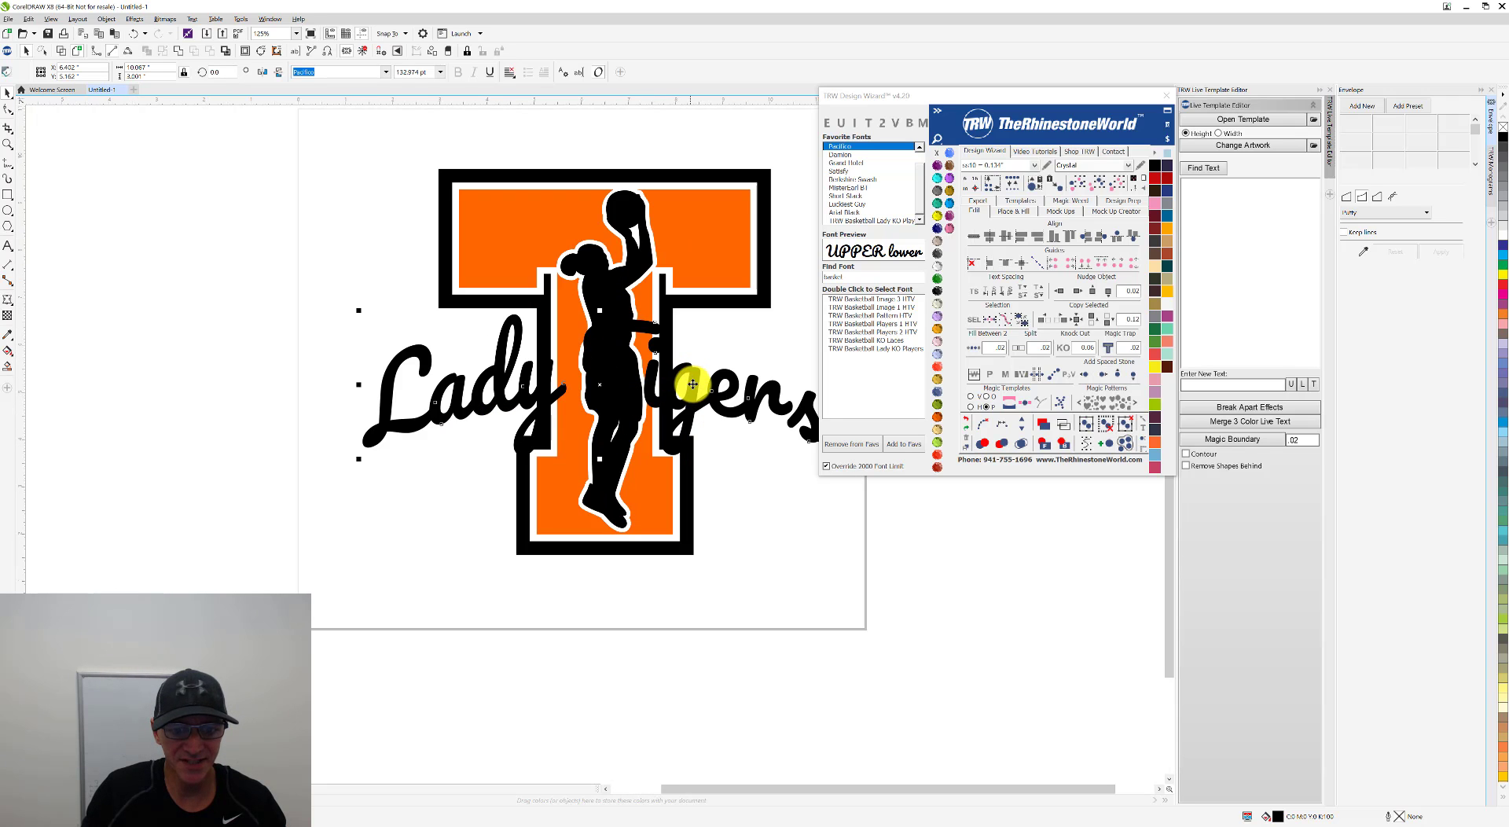
mouse_move(693, 384)
left_mouse_down()
mouse_move(717, 364)
mouse_move(691, 376)
left_mouse_up()
scroll(691, 376, "down", 3)
left_click(763, 503)
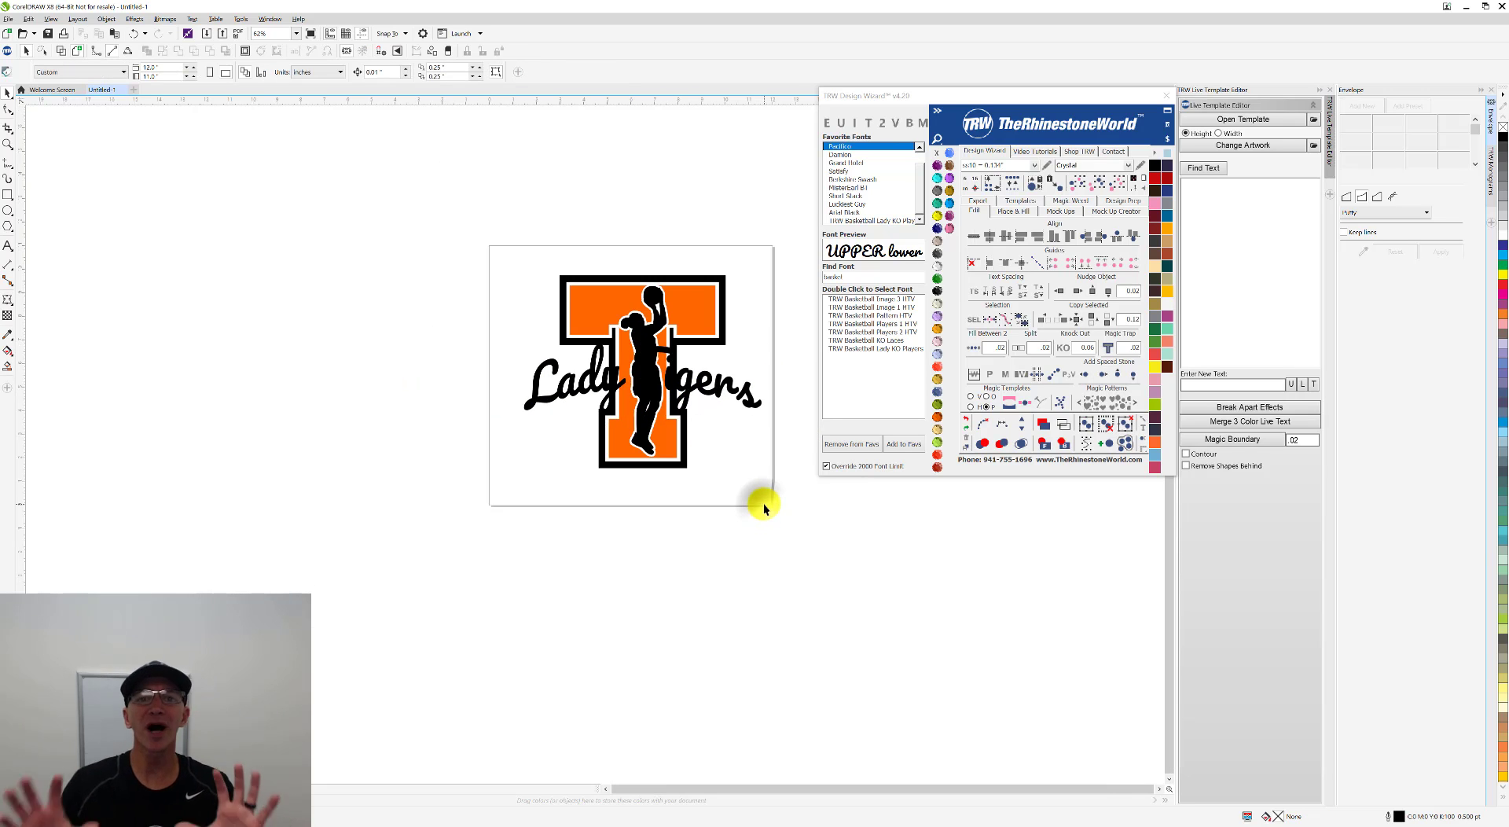
Step: Convert the arched Lady Tigers text into a single curve object
left_click(749, 409)
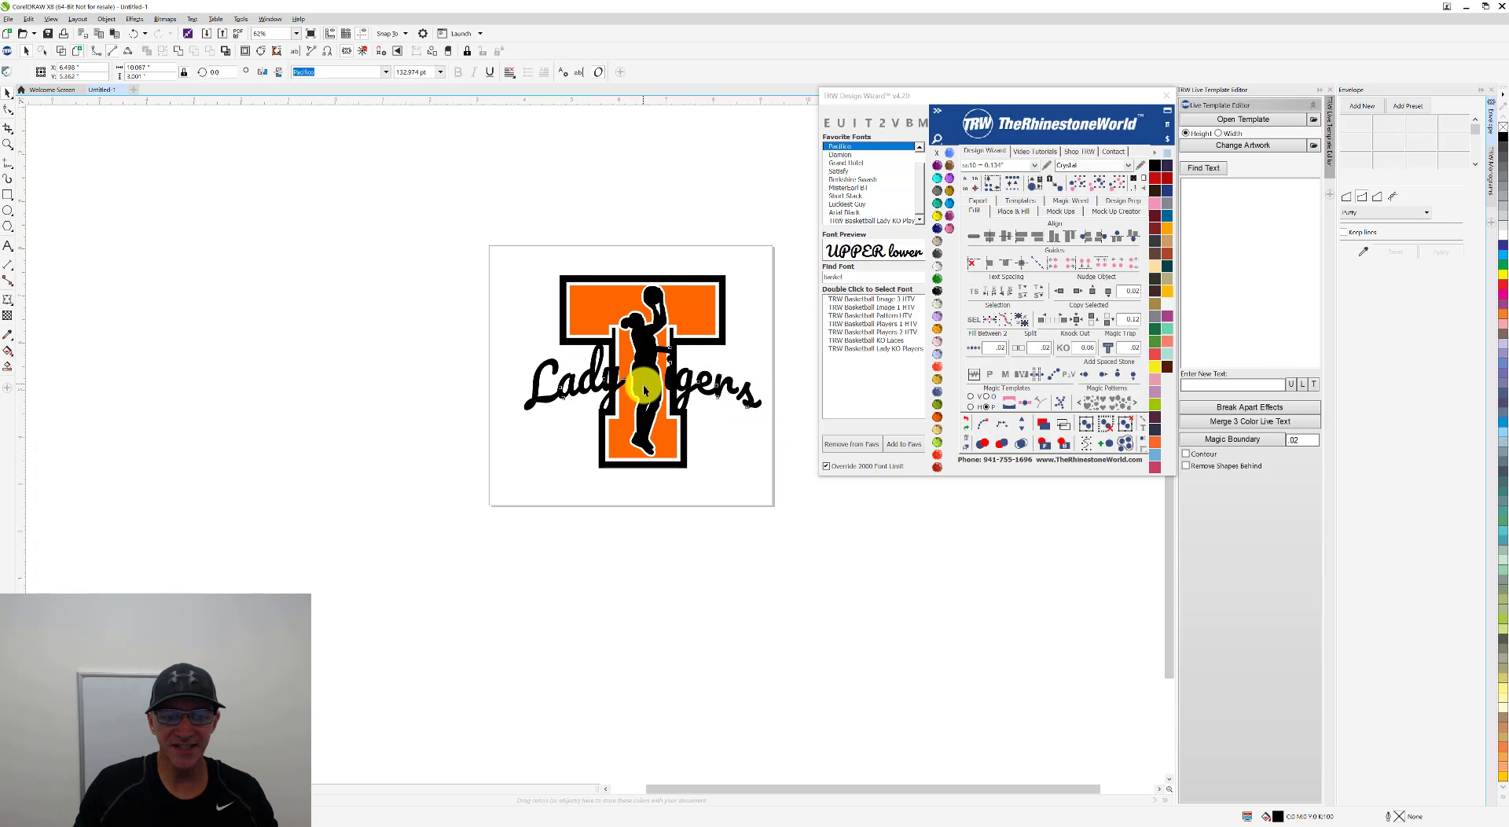
scroll(643, 388, "up", 2)
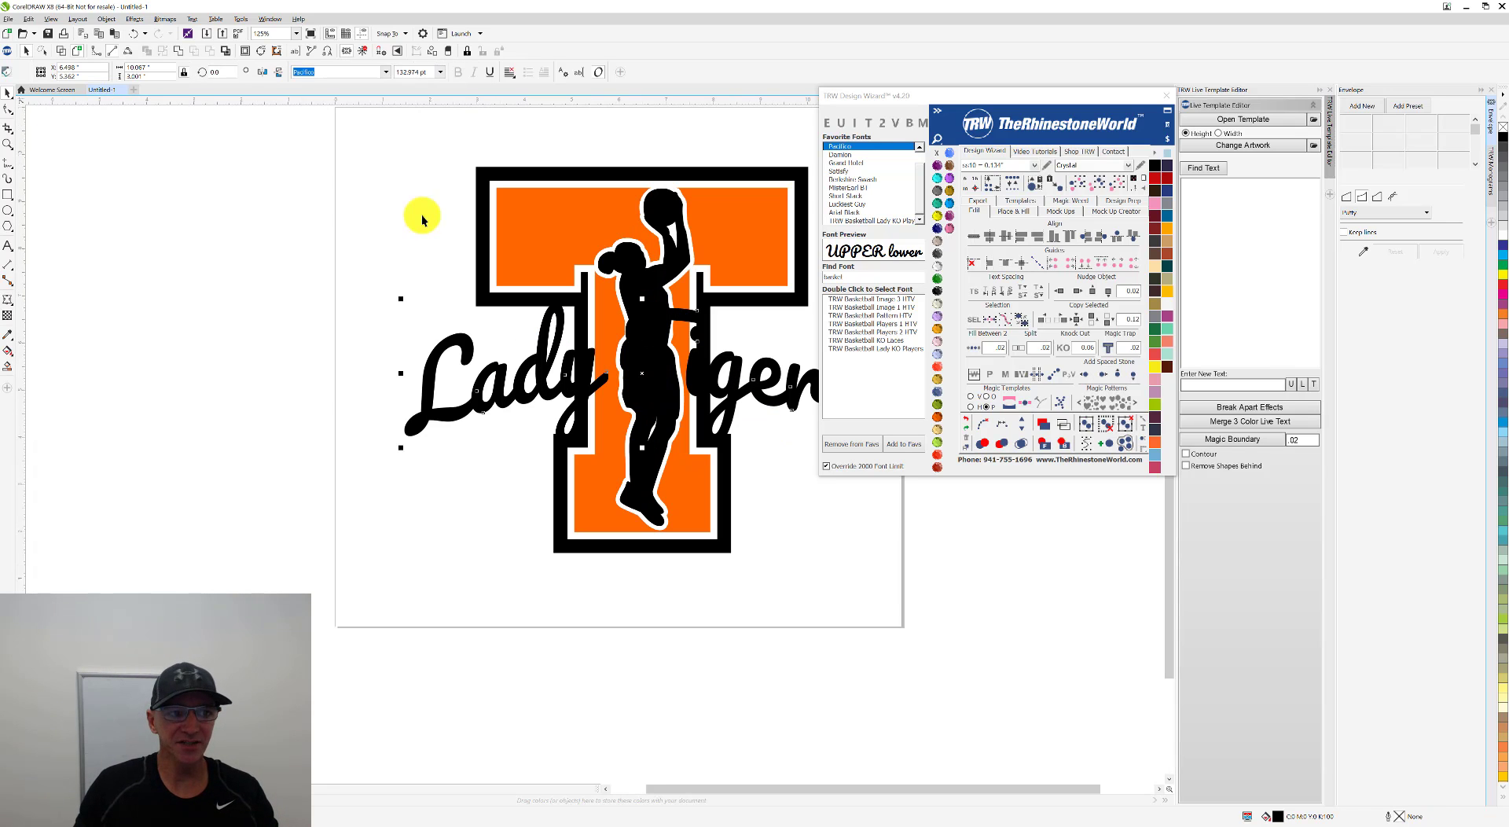
left_click(163, 51)
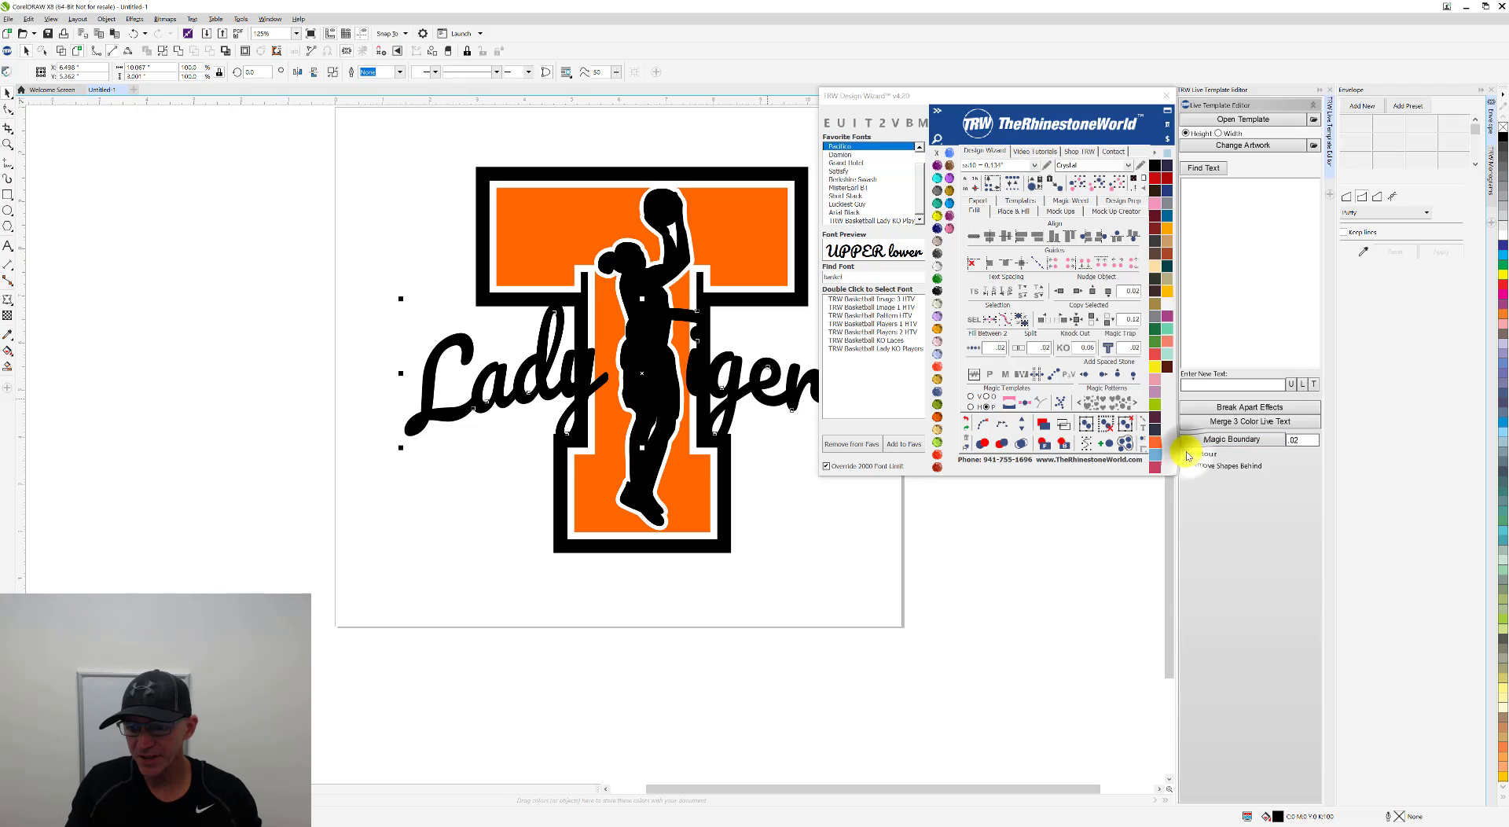
Step: Apply a 0.08 Magic Boundary around Lady Tigers with Contour and Remove Shapes Behind enabled
left_click(1297, 441)
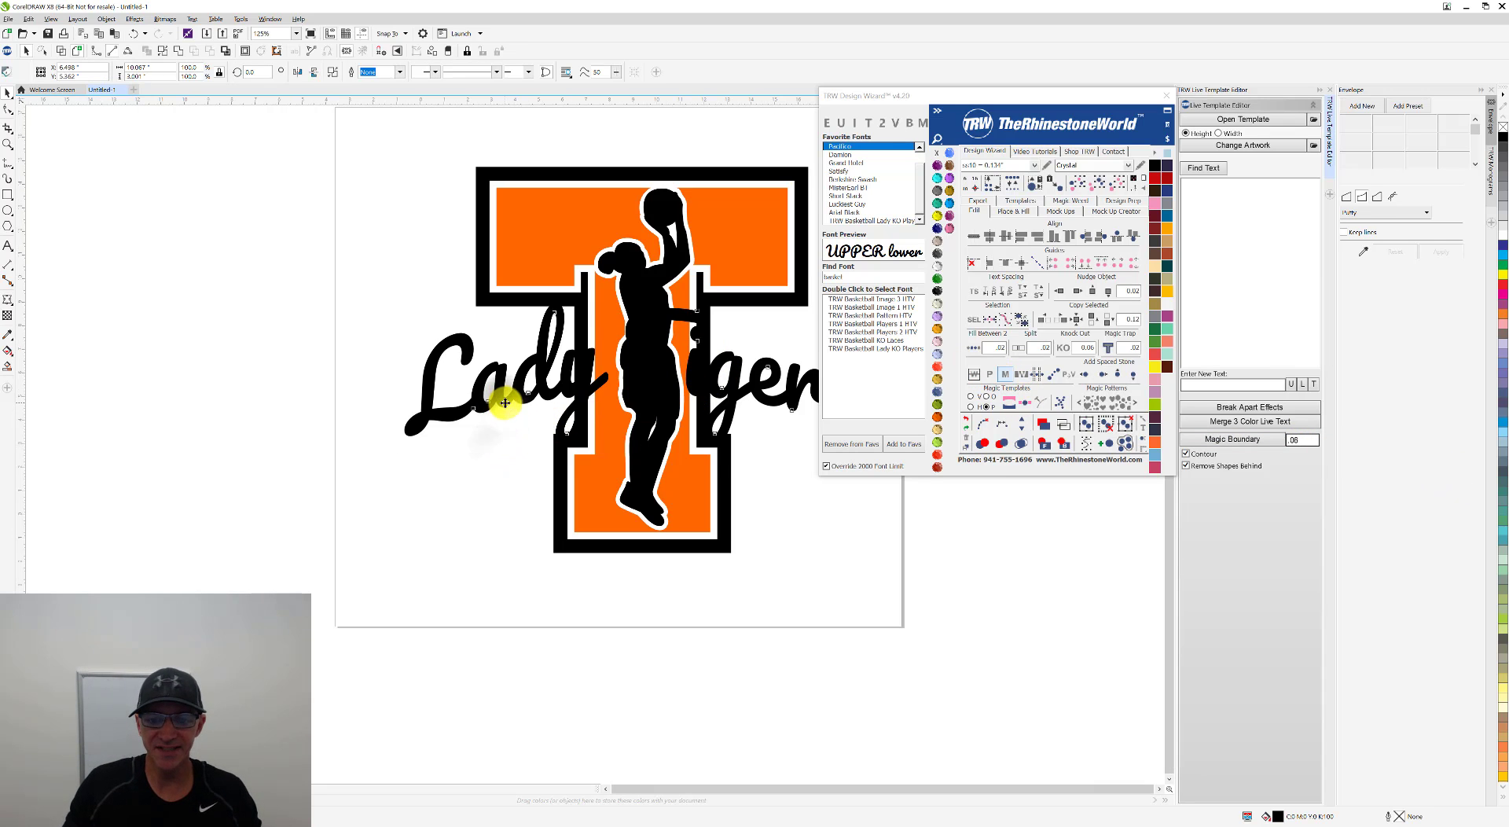
scroll(503, 403, "down", 2)
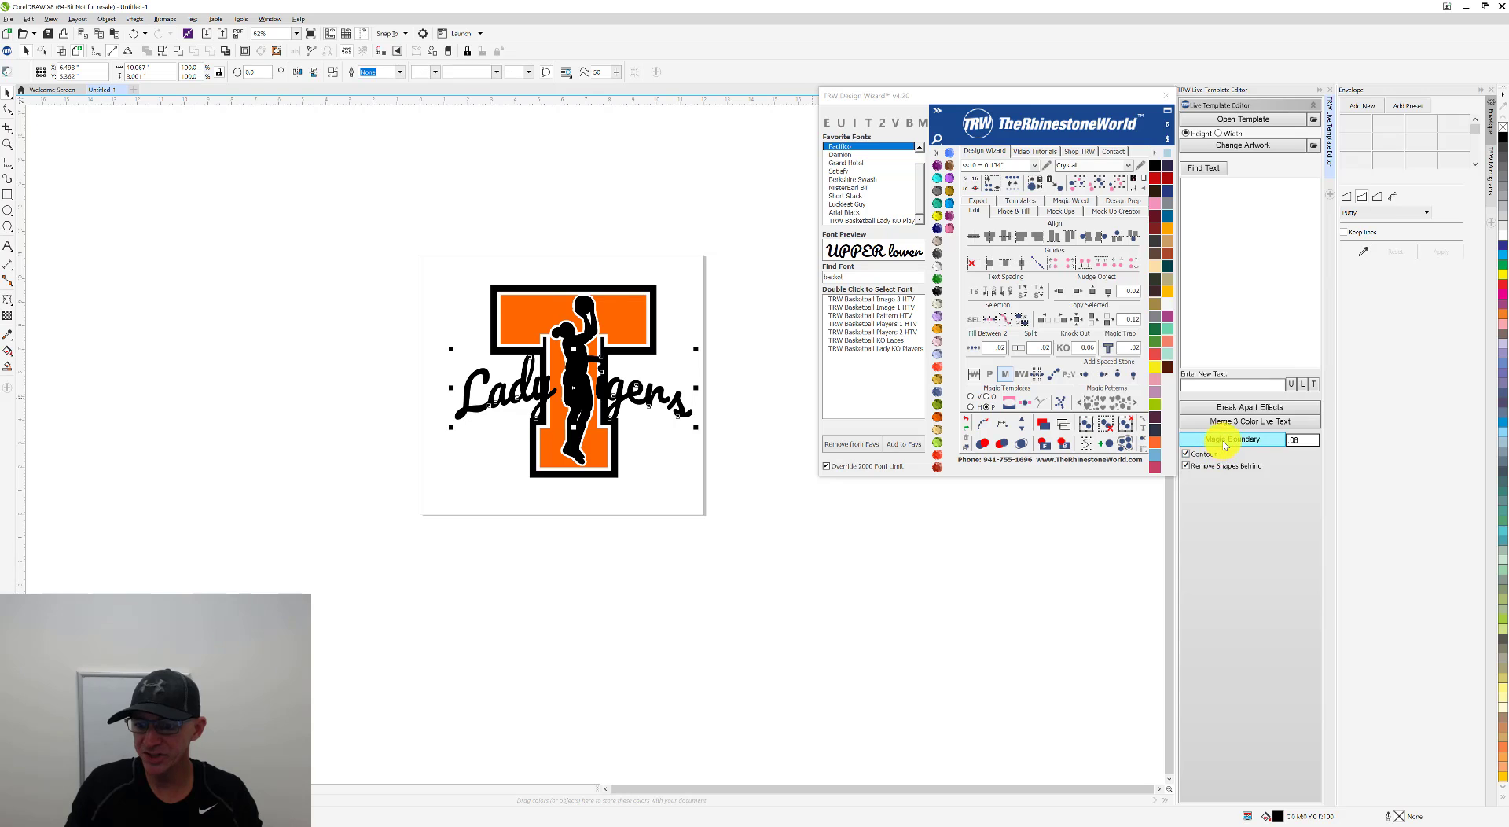
left_click(660, 377)
scroll(661, 378, "up", 2)
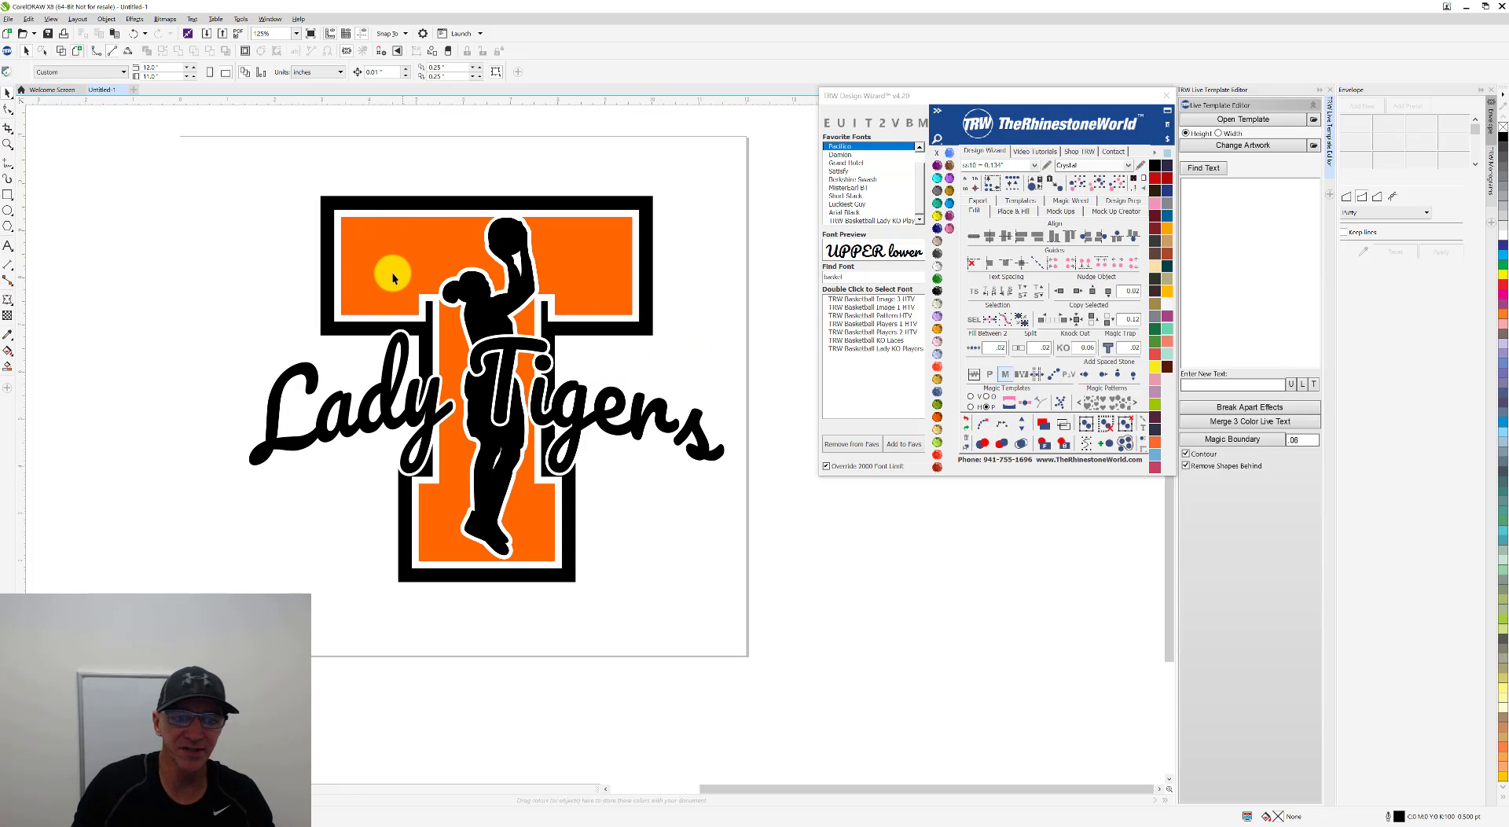
scroll(690, 327, "down", 2)
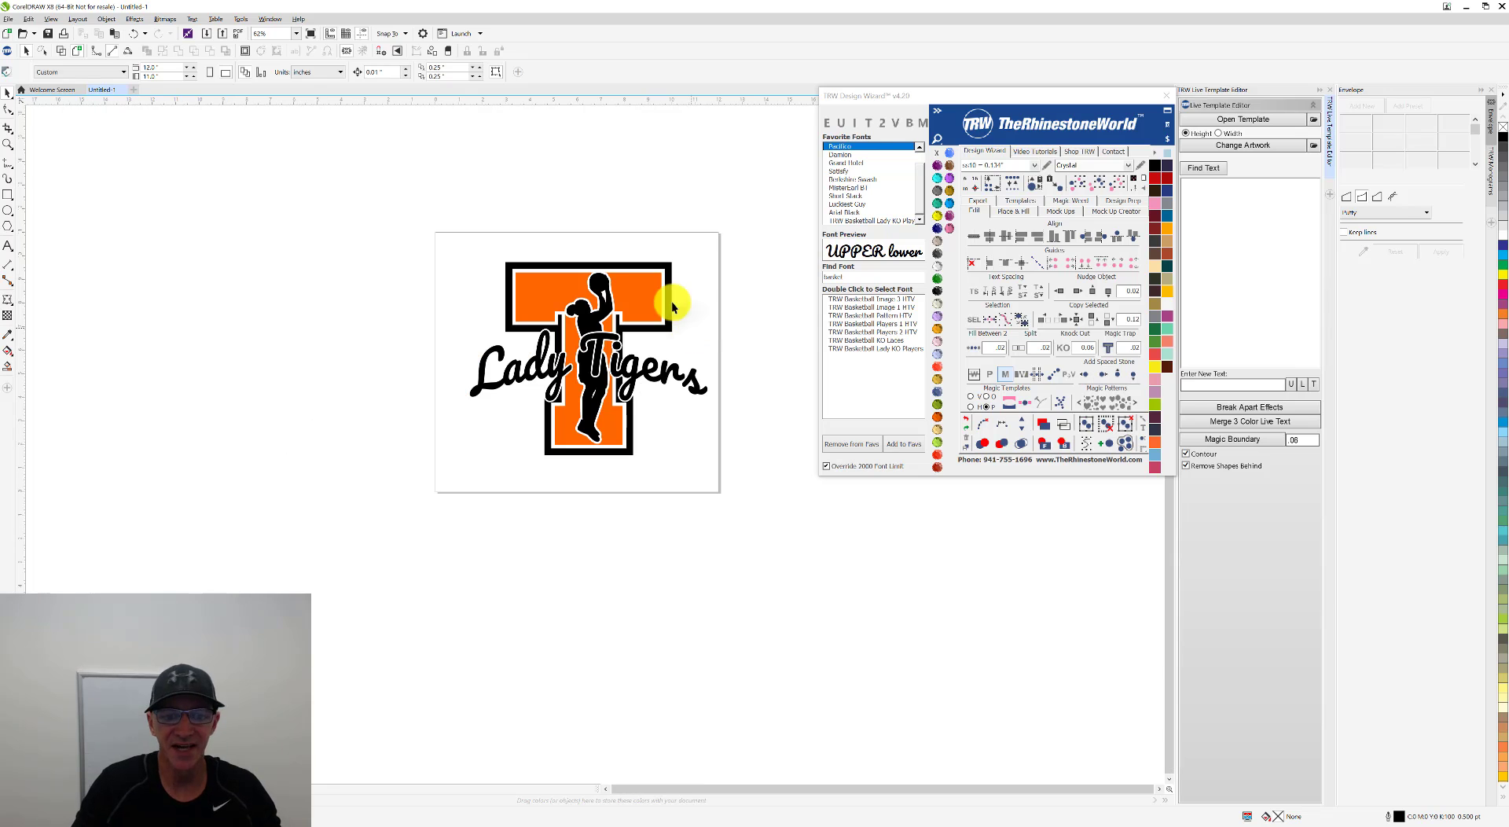
Step: Fill the orange areas of the T with Magic Glitter Red from the vinyl library
left_click(650, 318)
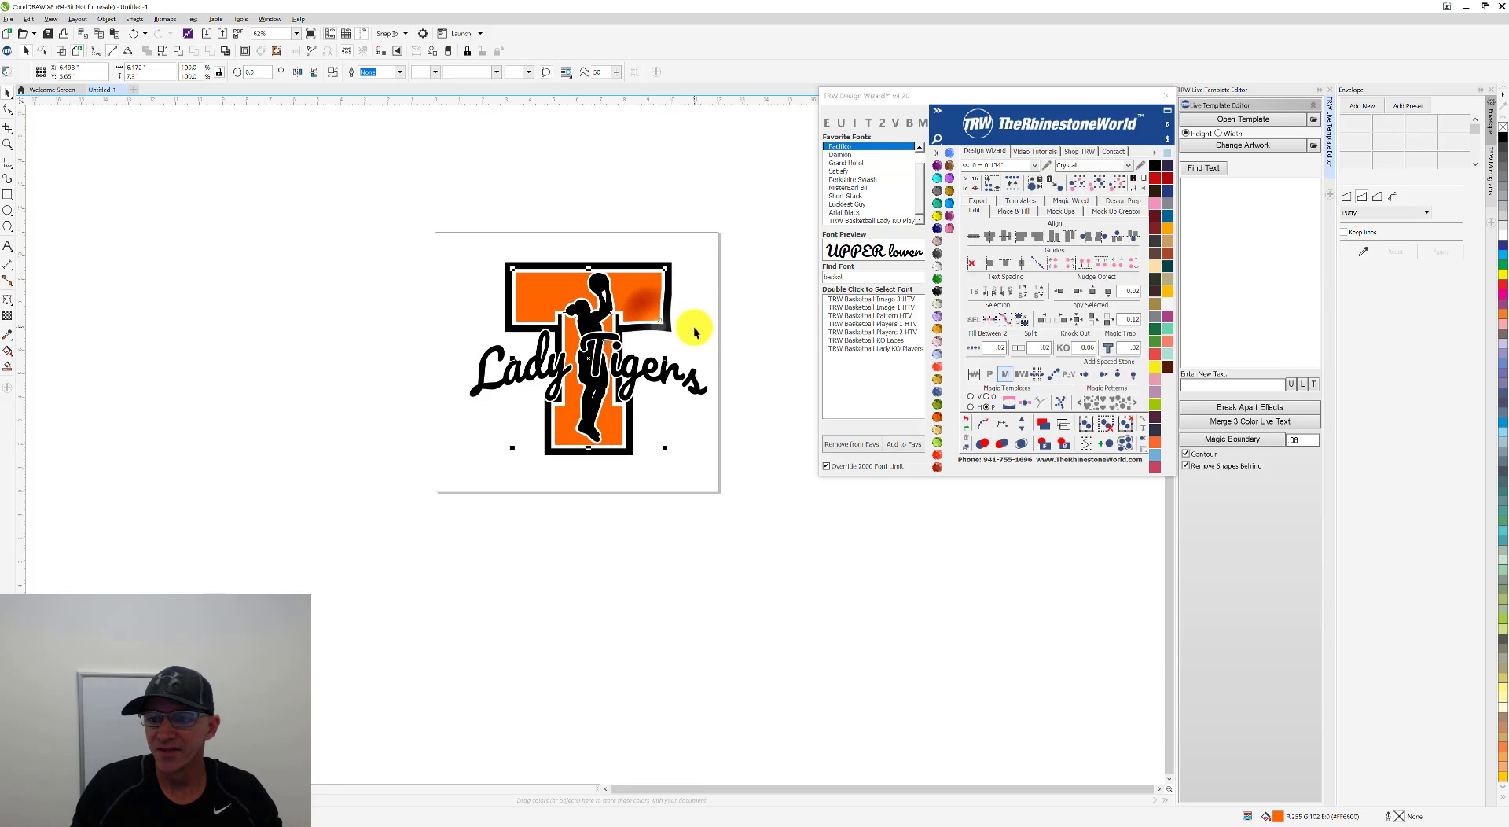
left_click(1157, 153)
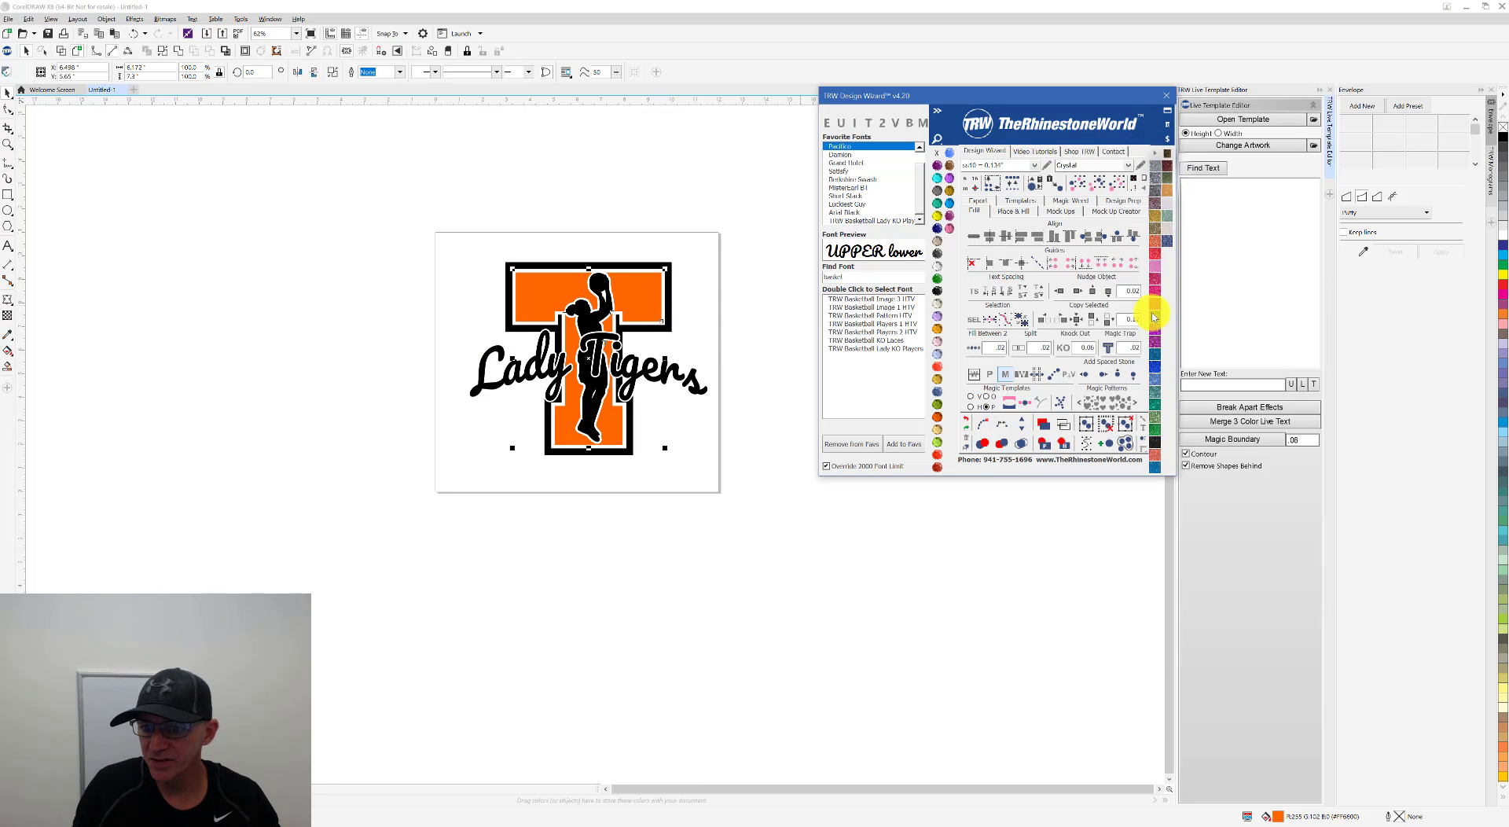
left_click(1156, 254)
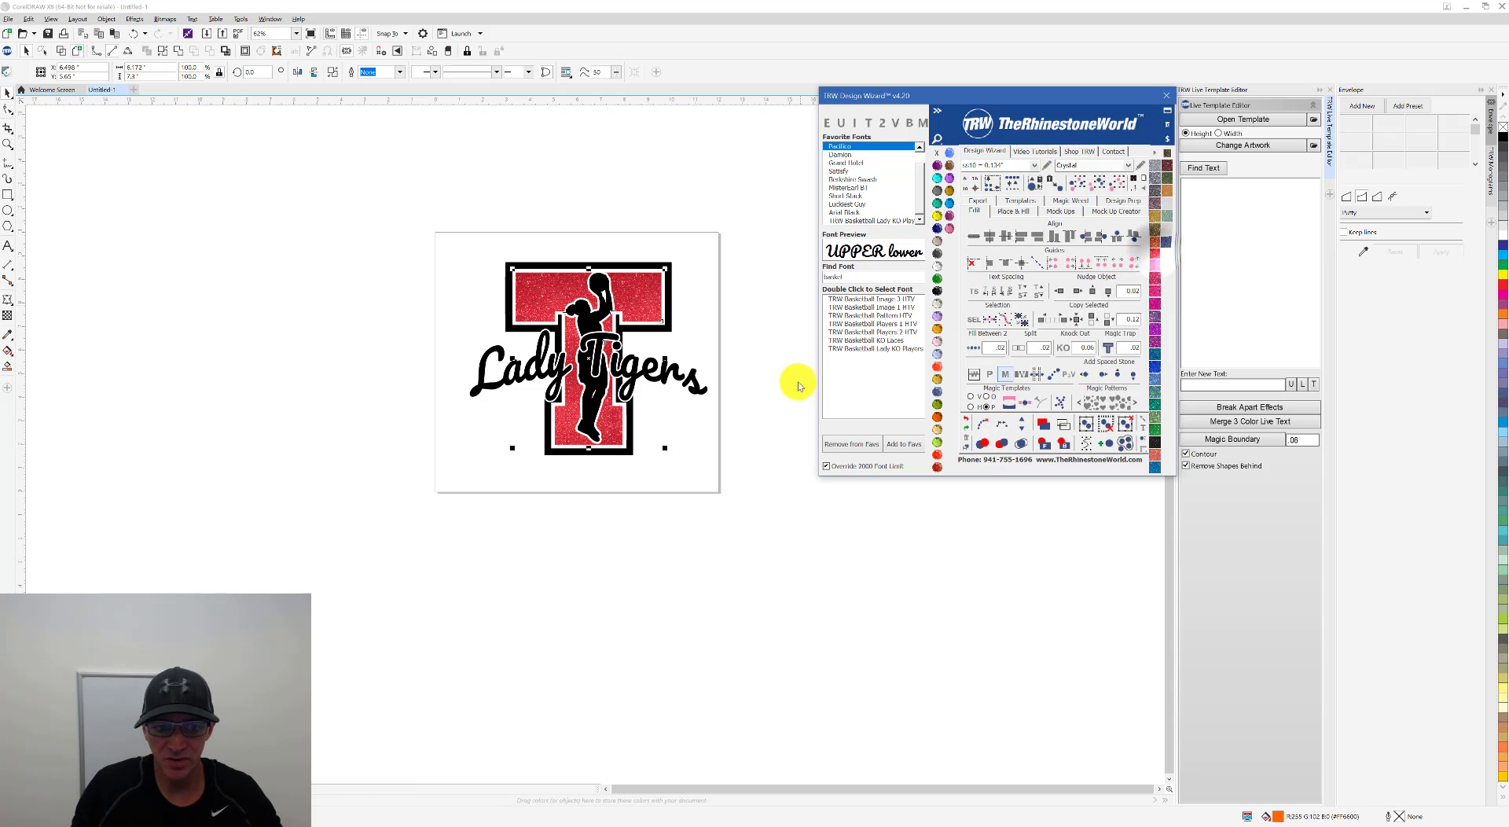
Step: Fill the black T outline with Magic Glitter Black and the Lady Tigers text with Magic Glitter Black Silver
left_click(673, 306)
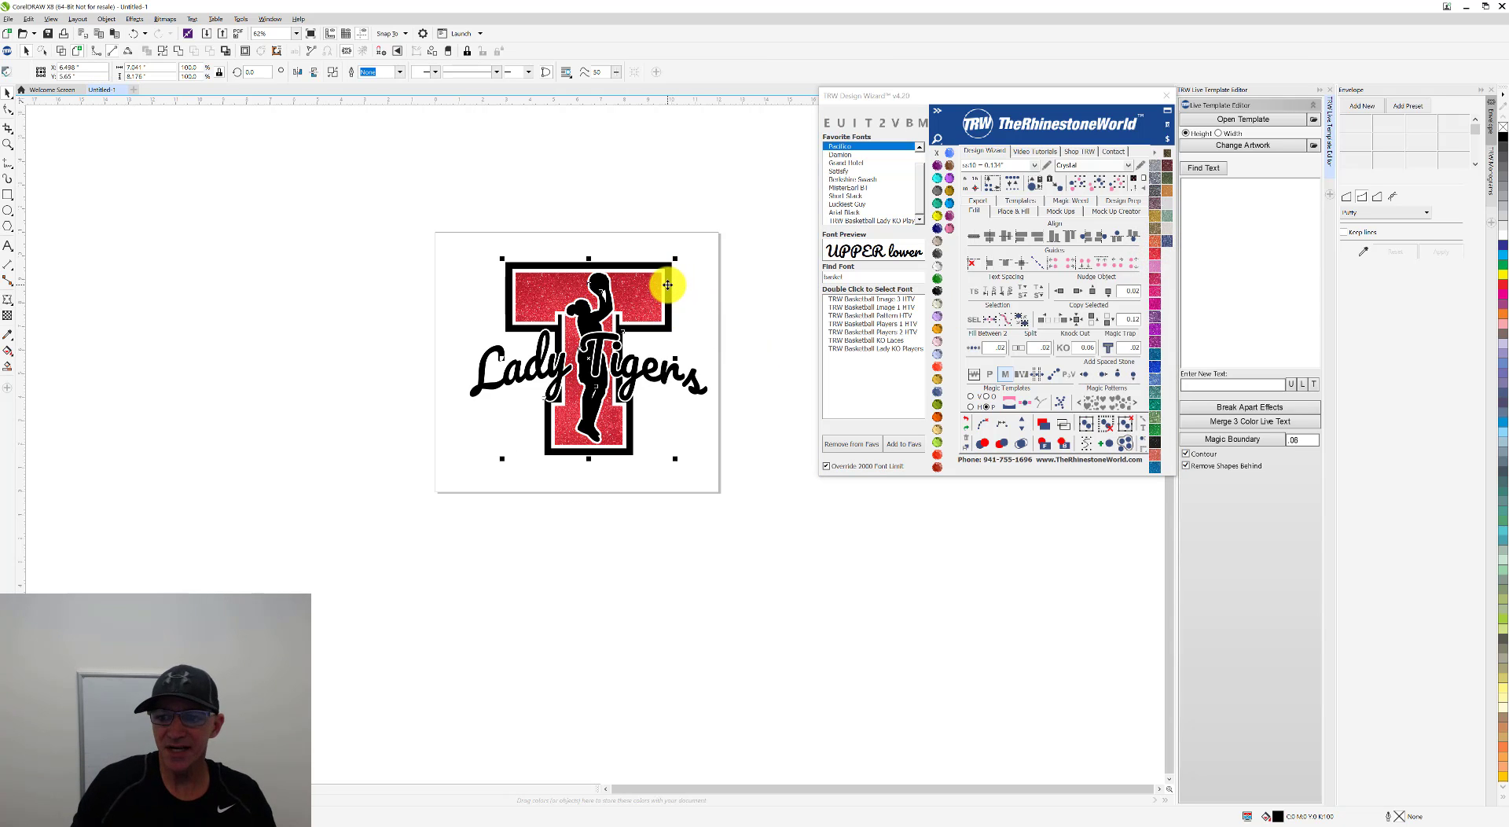
left_click(1156, 450)
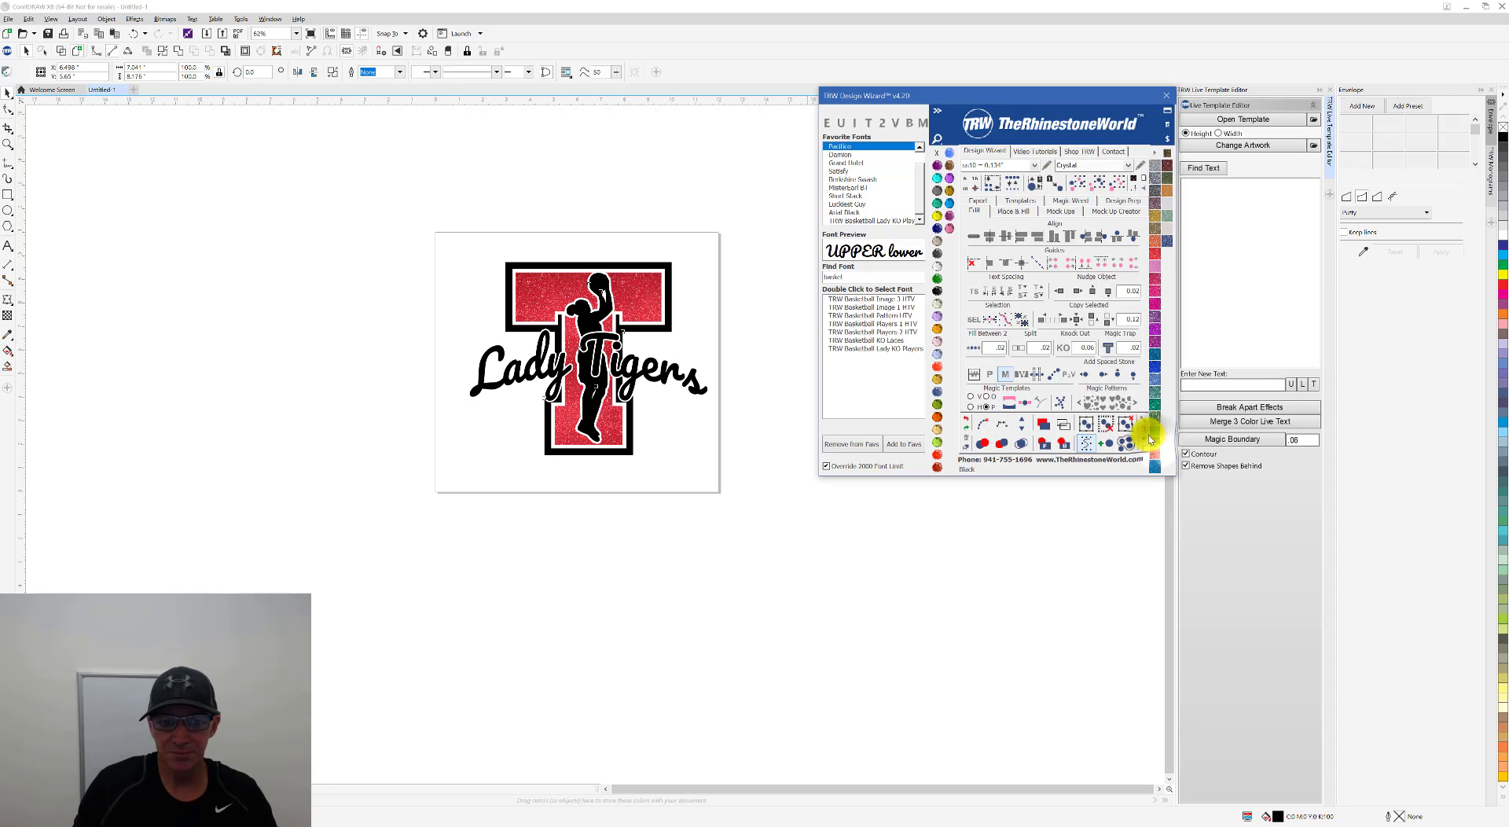
left_click(751, 350)
left_click(700, 388)
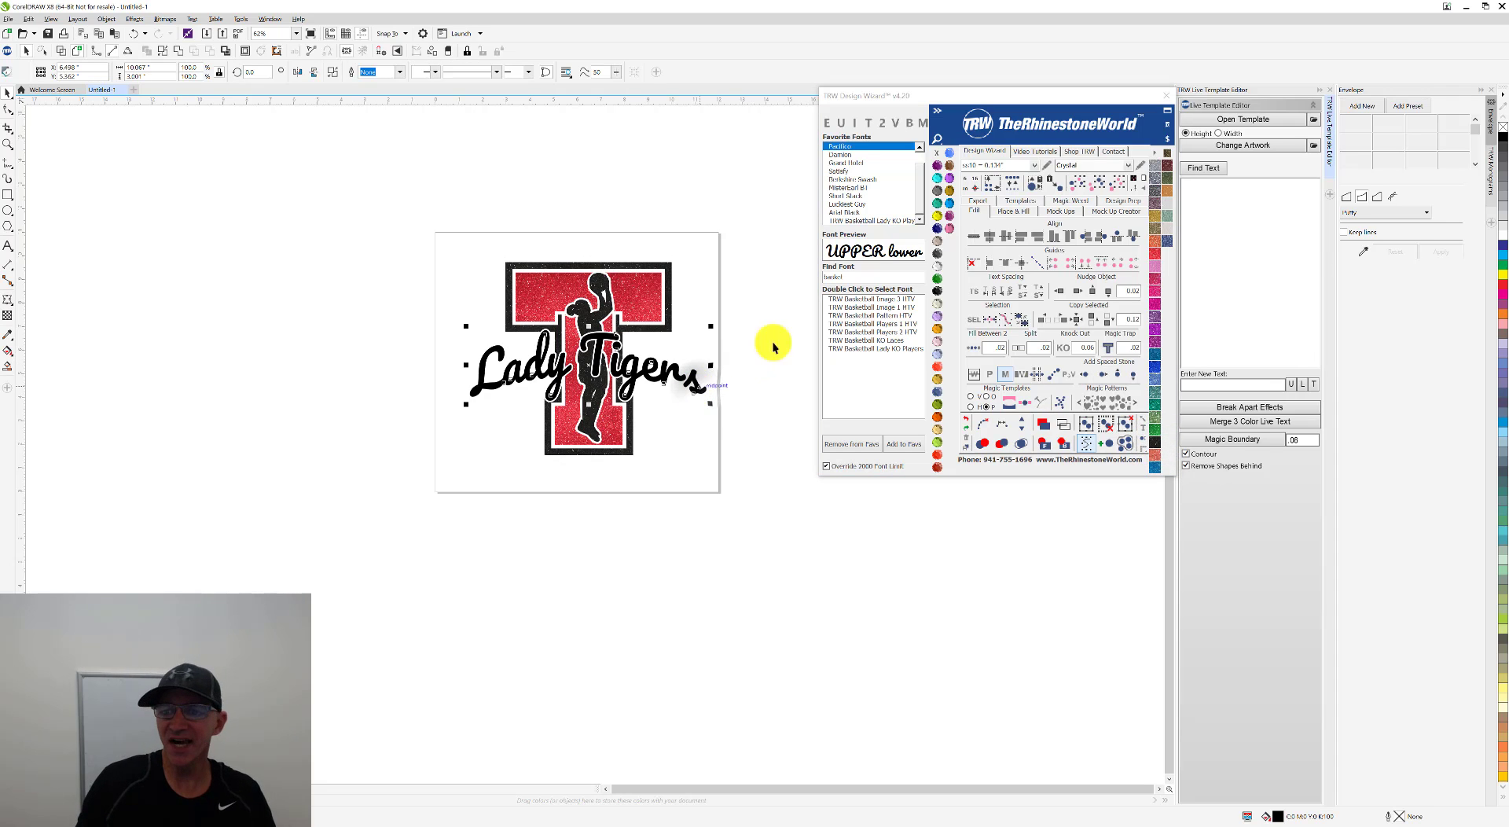
left_click(1155, 185)
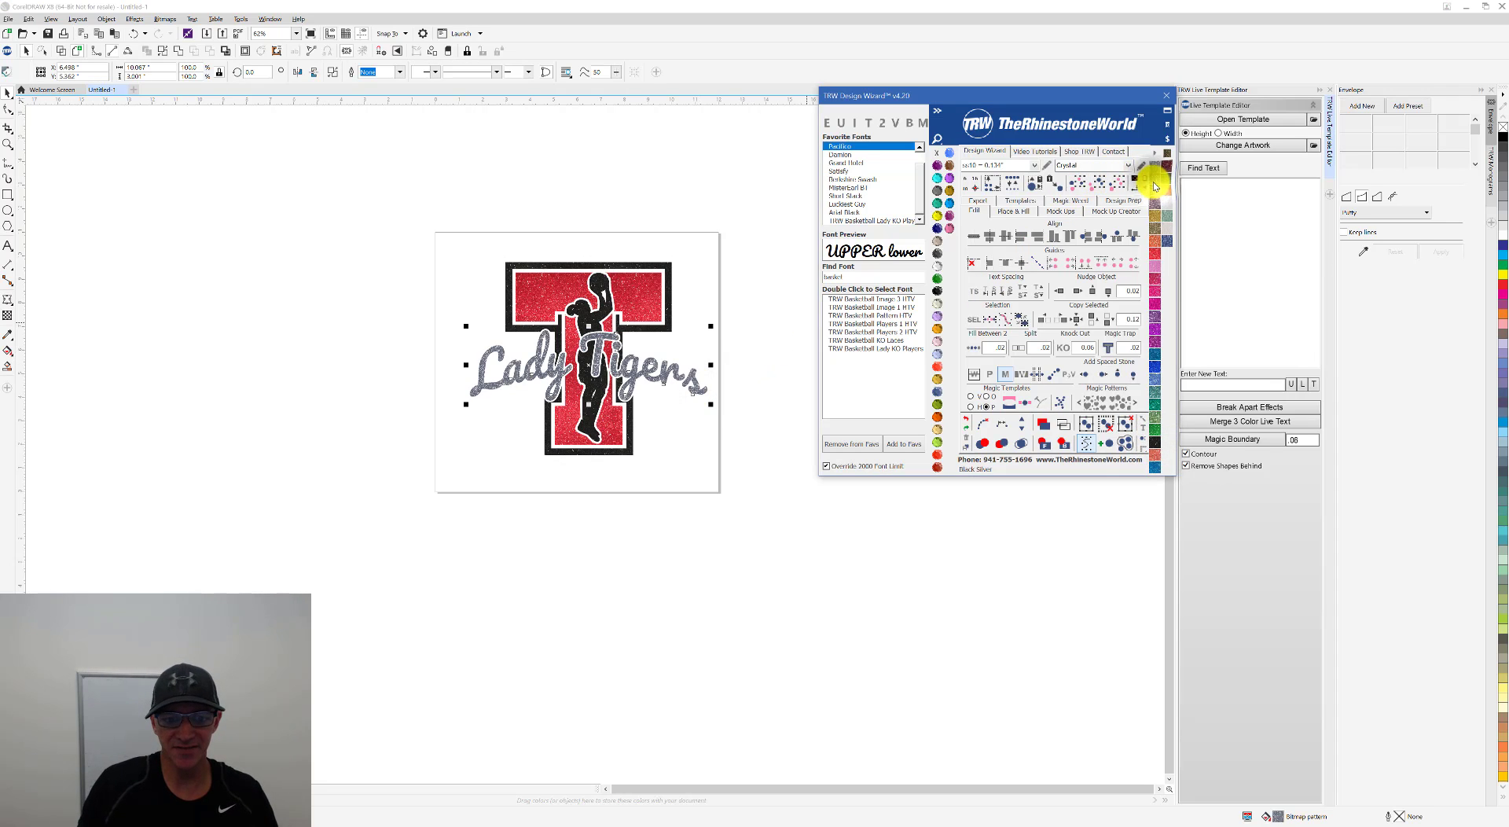
left_click(722, 371)
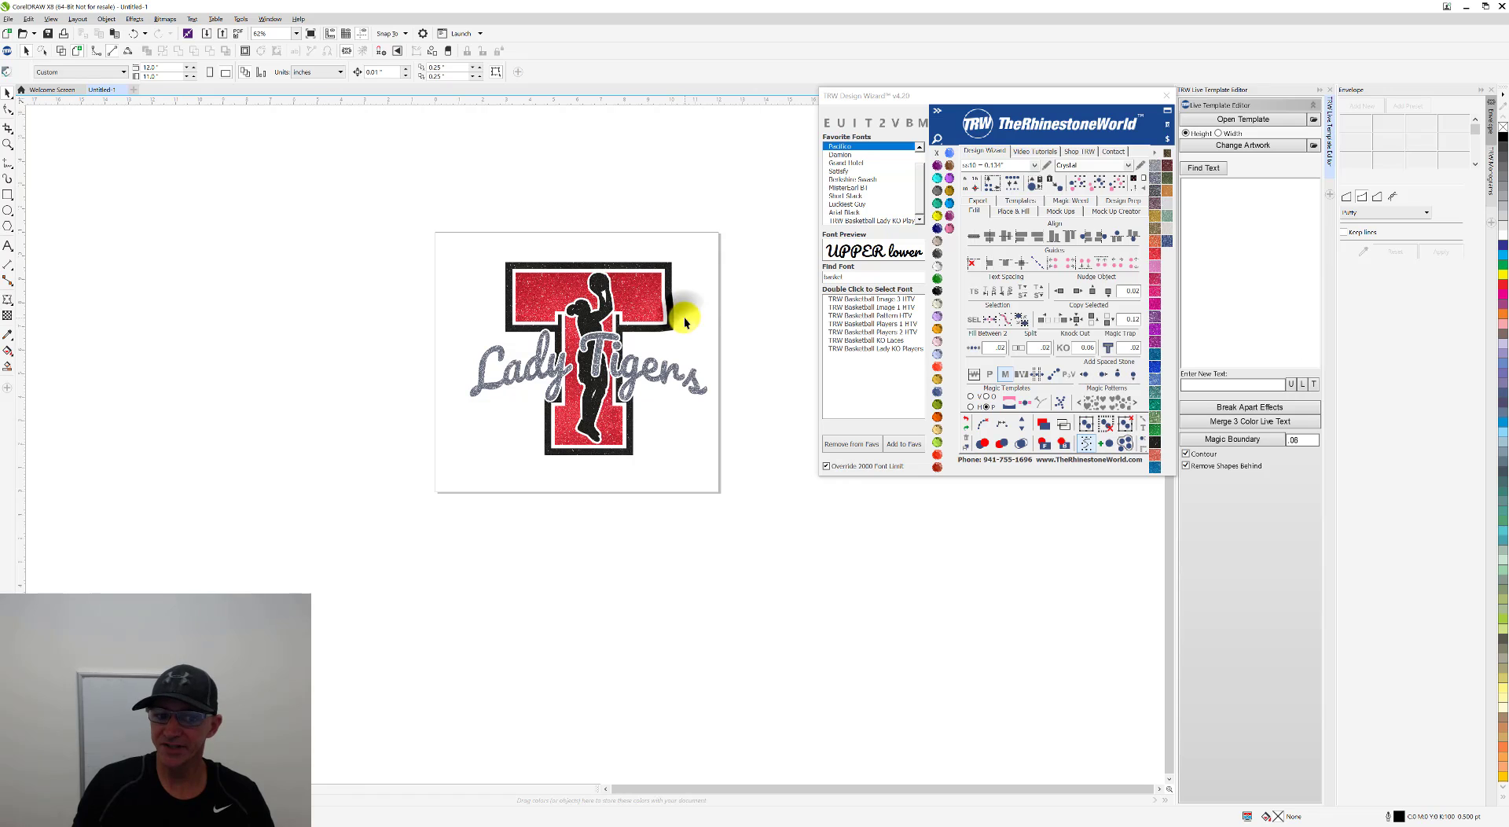
Step: Check the pricing information for the whole Lady Tigers design
left_click_drag(745, 183, 405, 491)
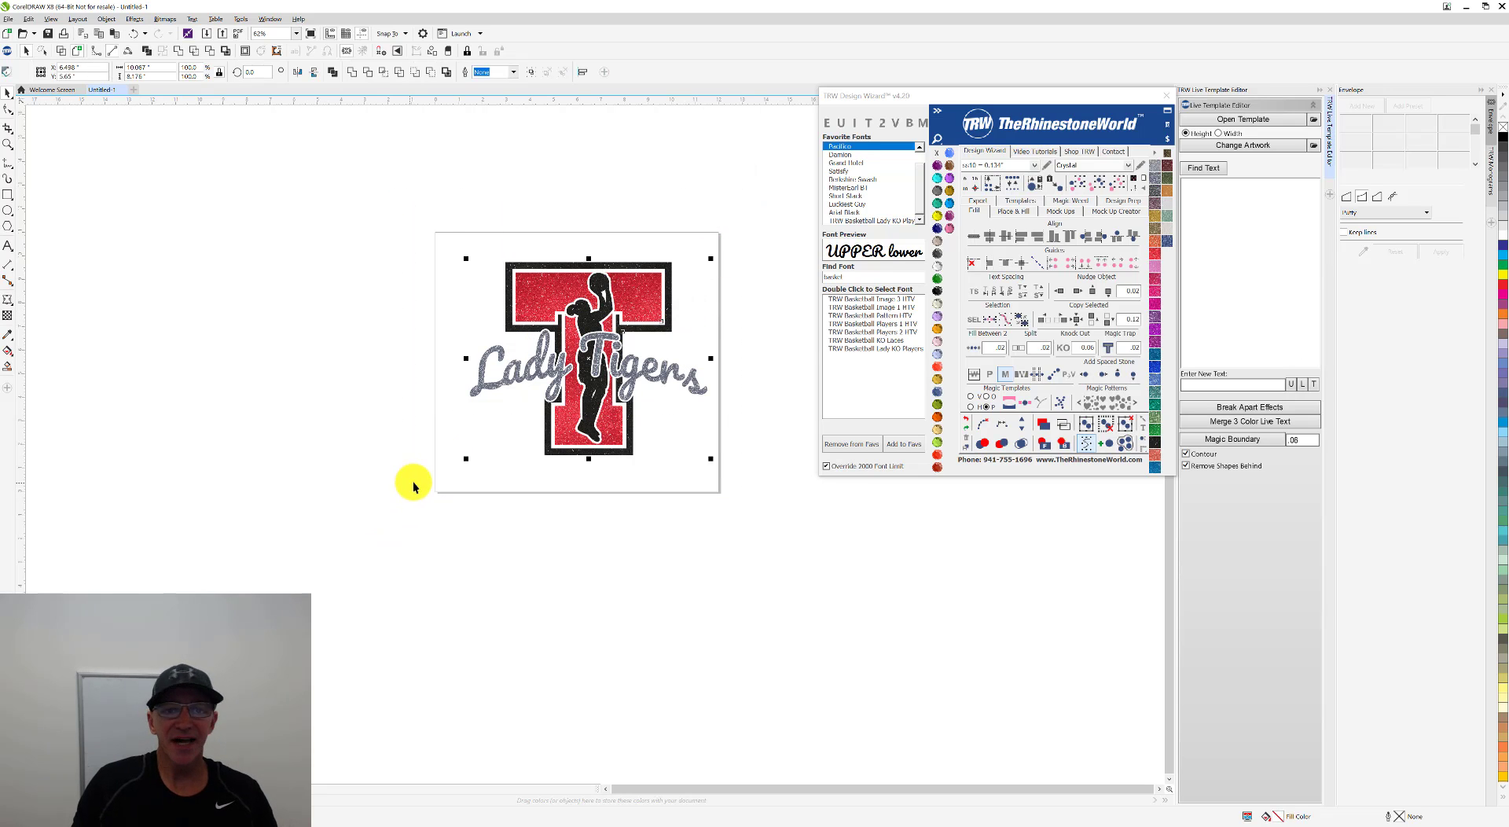
left_click(1168, 140)
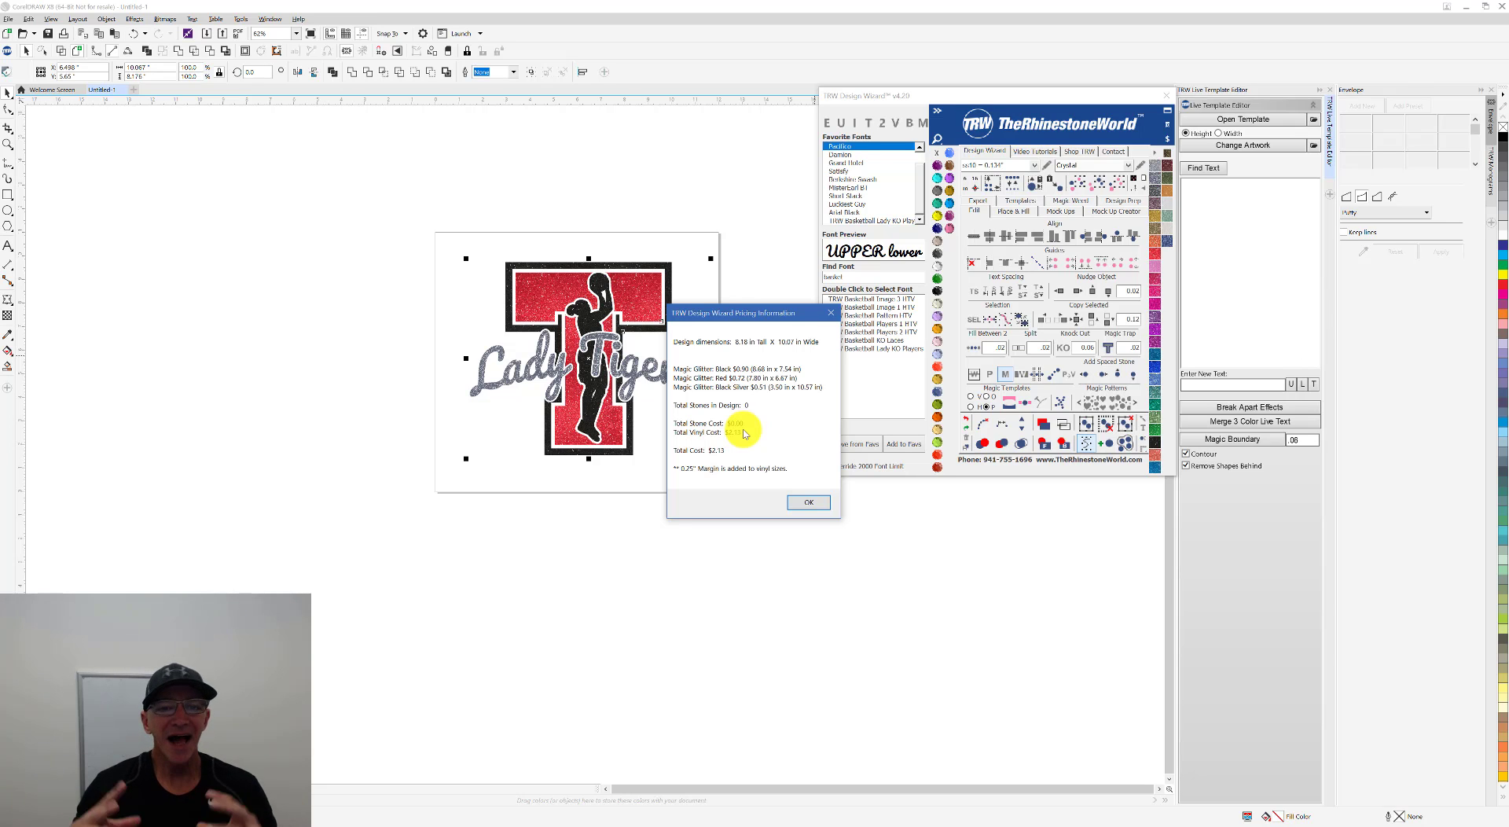
left_click(830, 313)
left_click(743, 347)
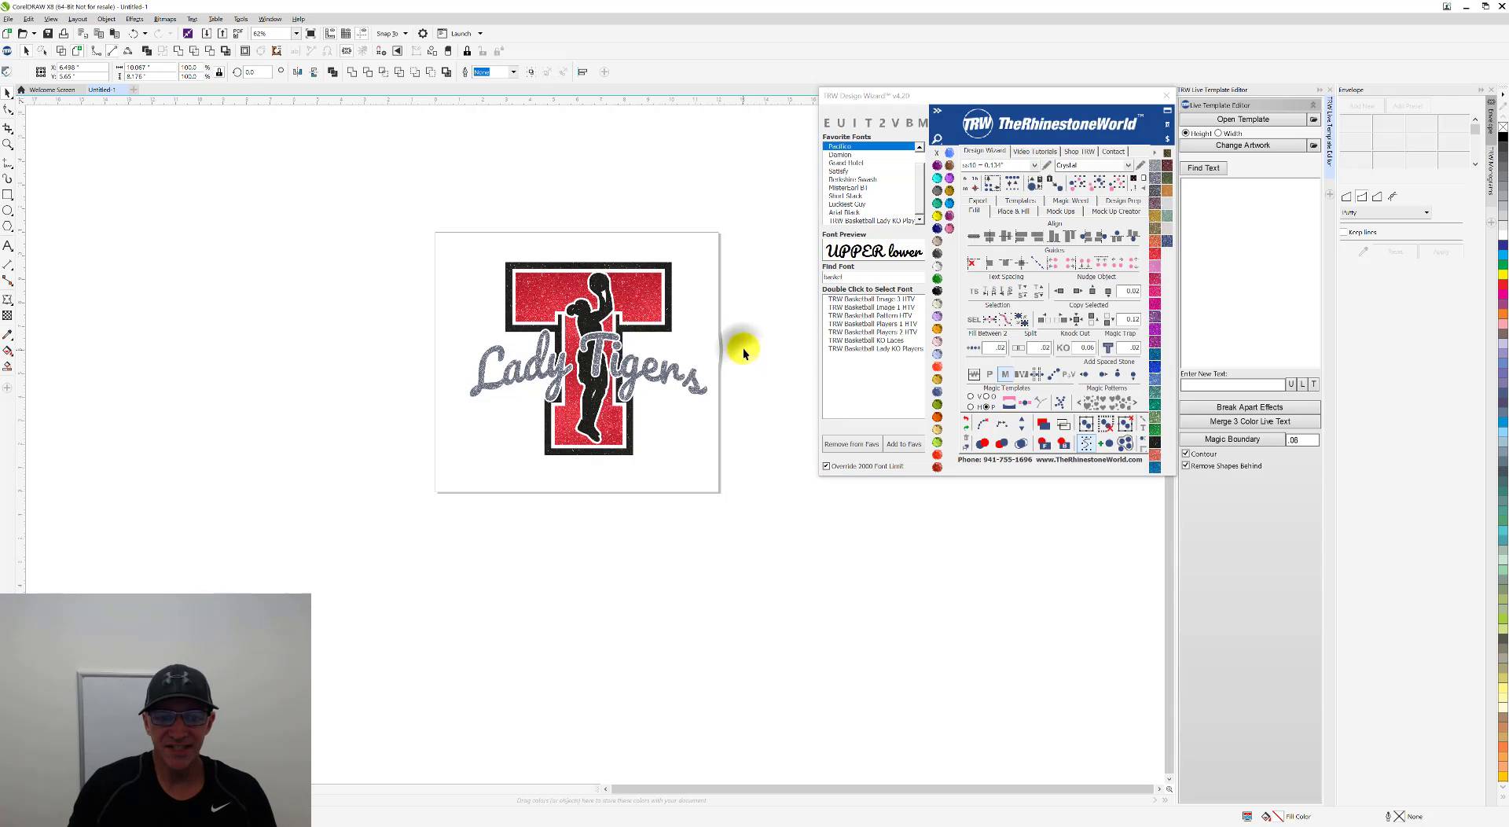
Step: Set up a Quick Product mockup of the design with the Womens Burn Out Shirt, Front, and save the product
left_click_drag(748, 228, 353, 508)
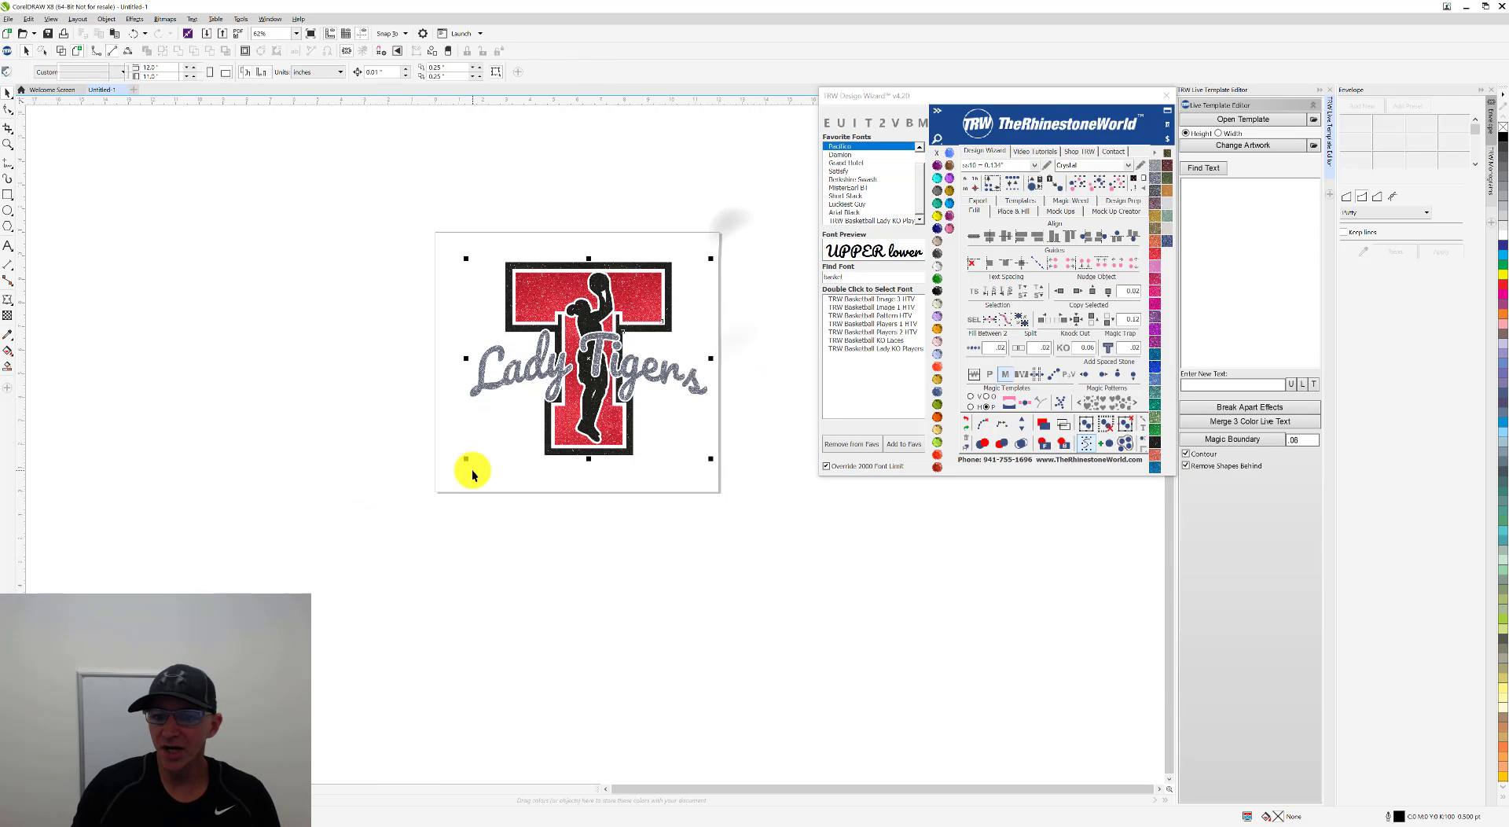
left_click(1071, 215)
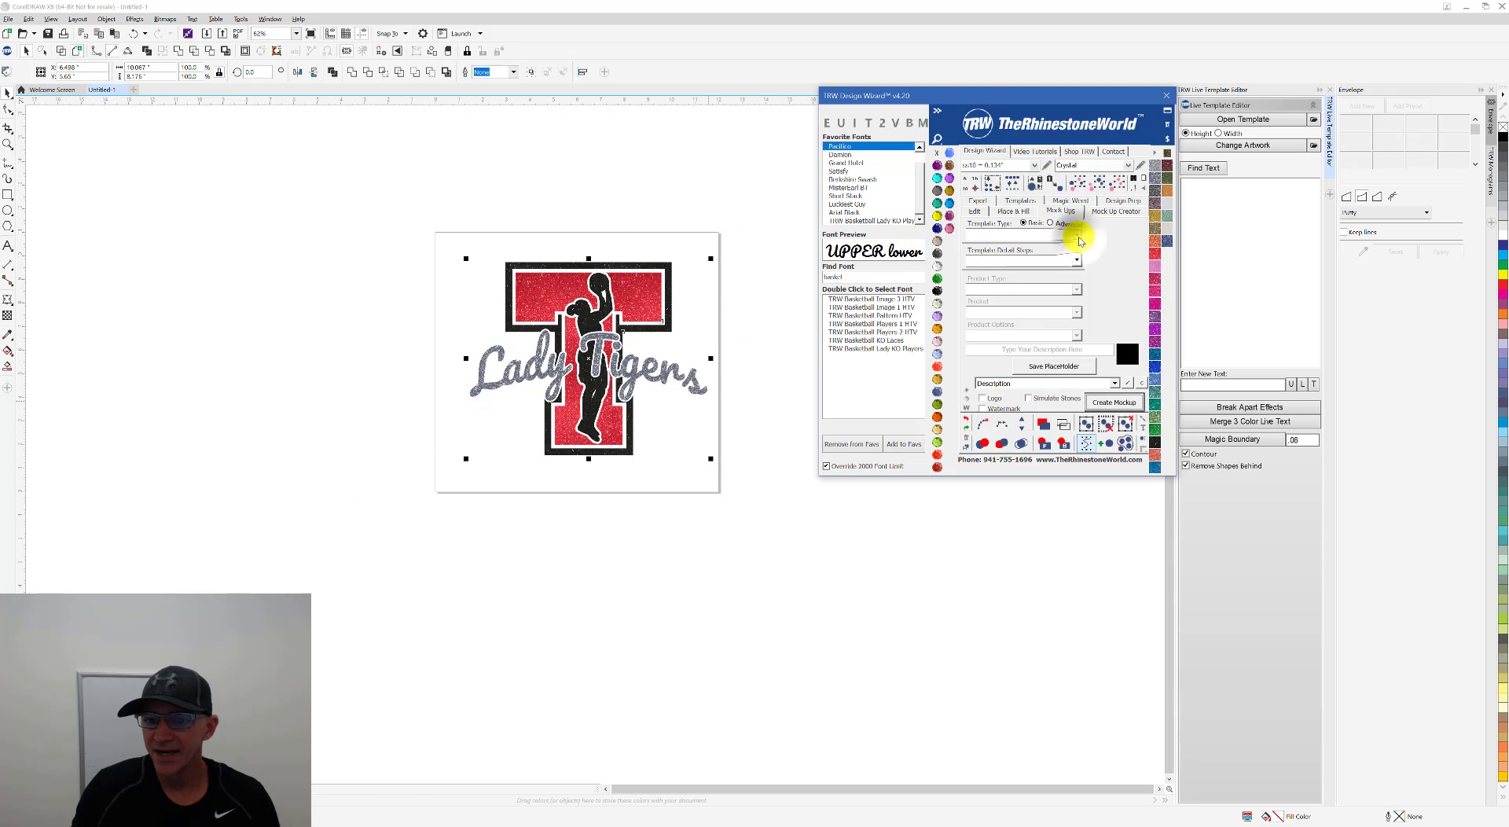
left_click(1069, 234)
left_click(1060, 253)
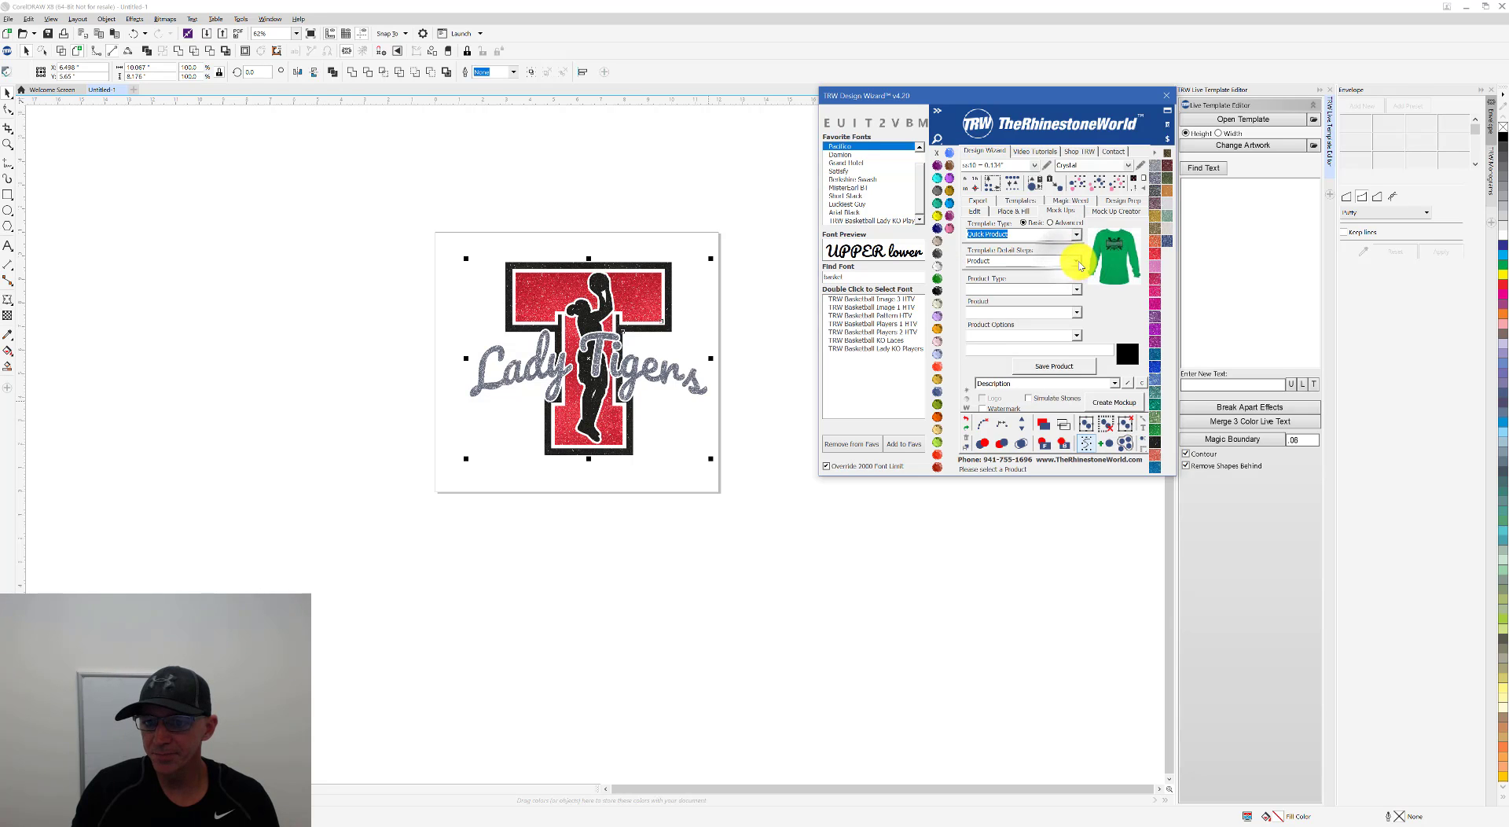
left_click(1075, 289)
left_click(1075, 307)
left_click(1078, 313)
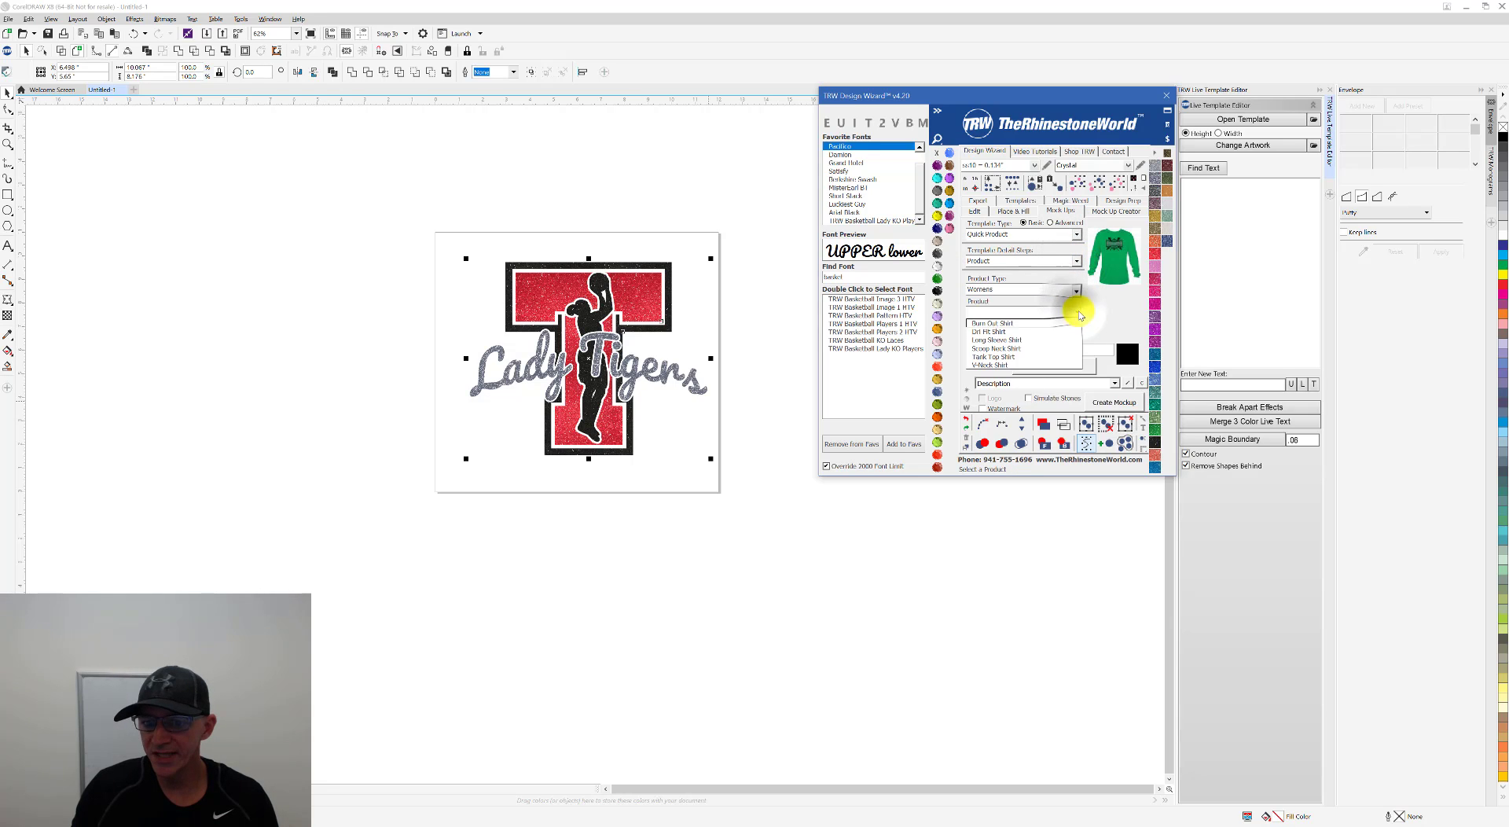
left_click(1061, 323)
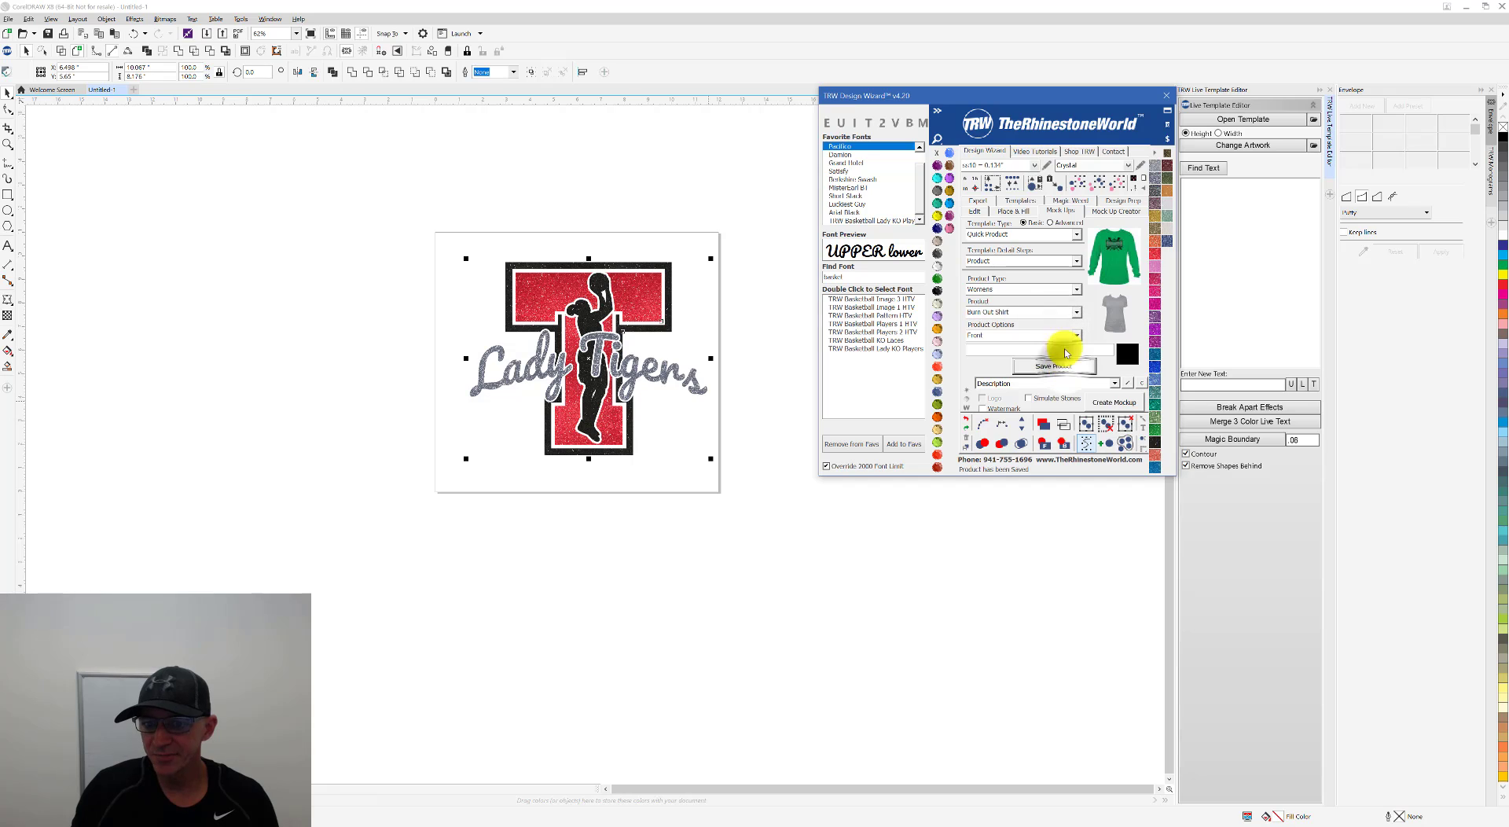
Step: Save the selected Lady Tigers artwork as the mockup's design and create the shirt mockup
left_click(1066, 261)
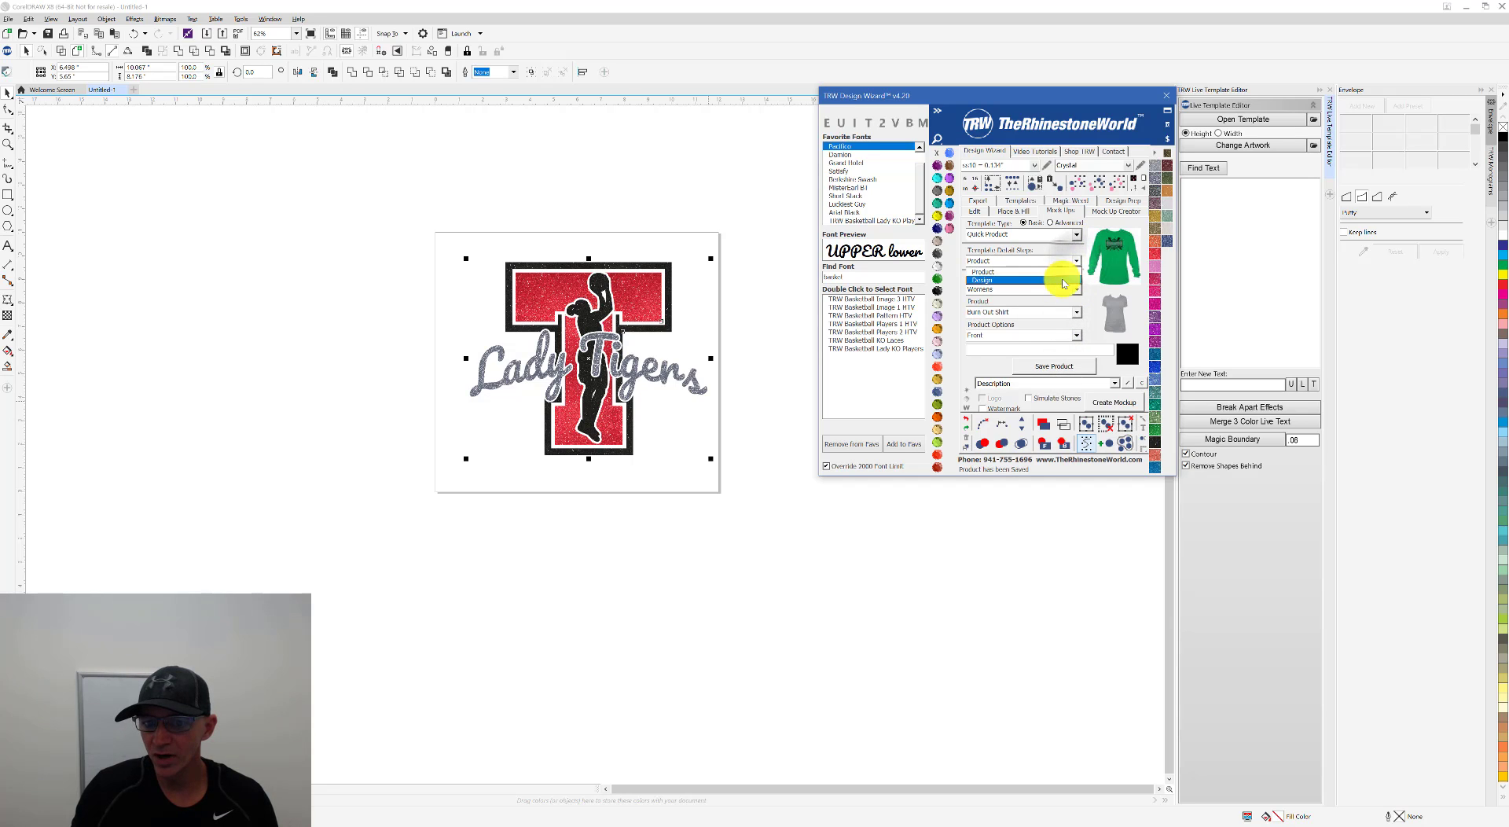
left_click(1063, 279)
left_click(1055, 364)
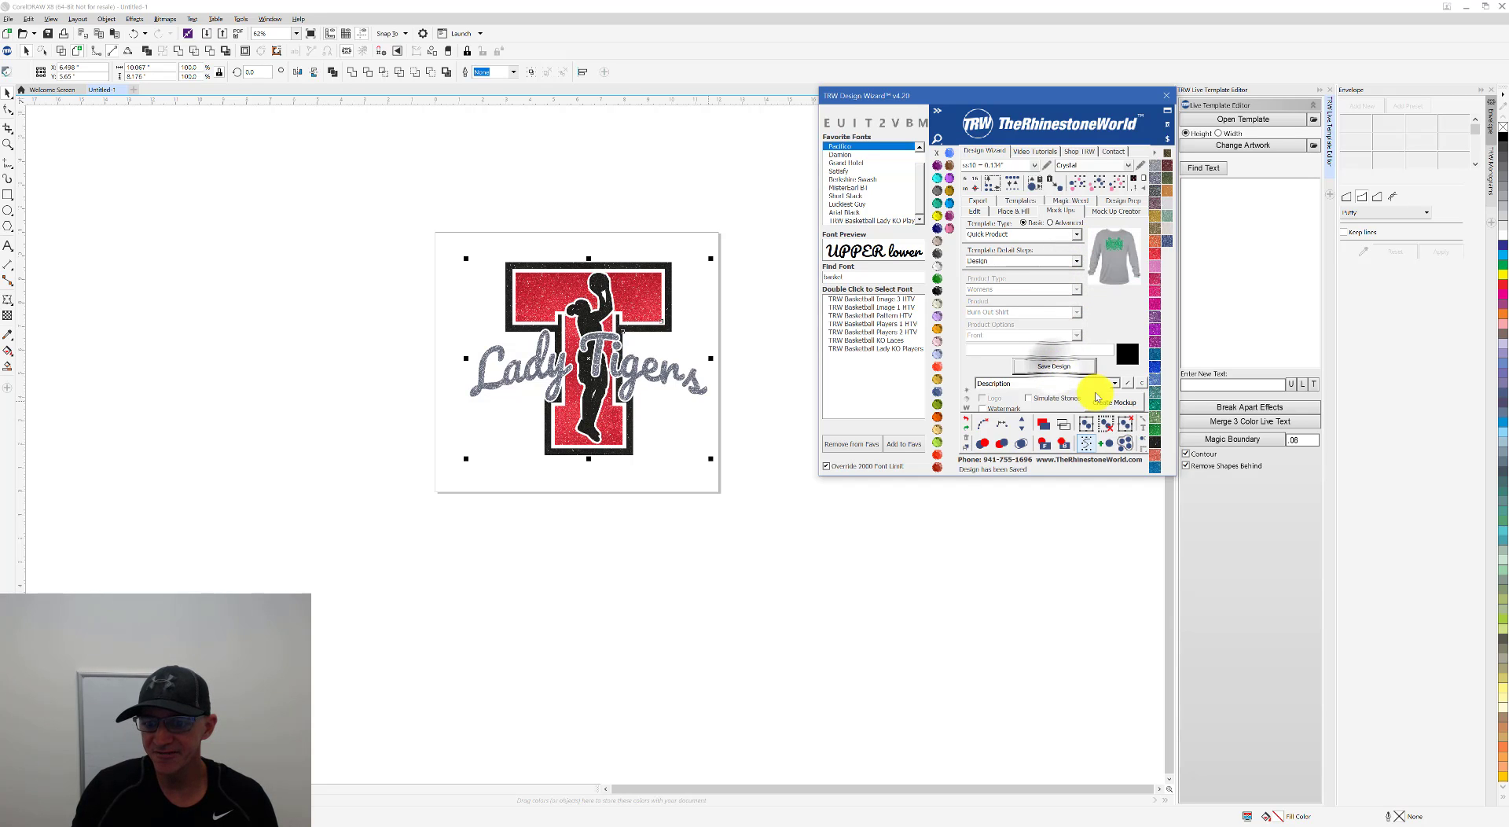
left_click(1112, 400)
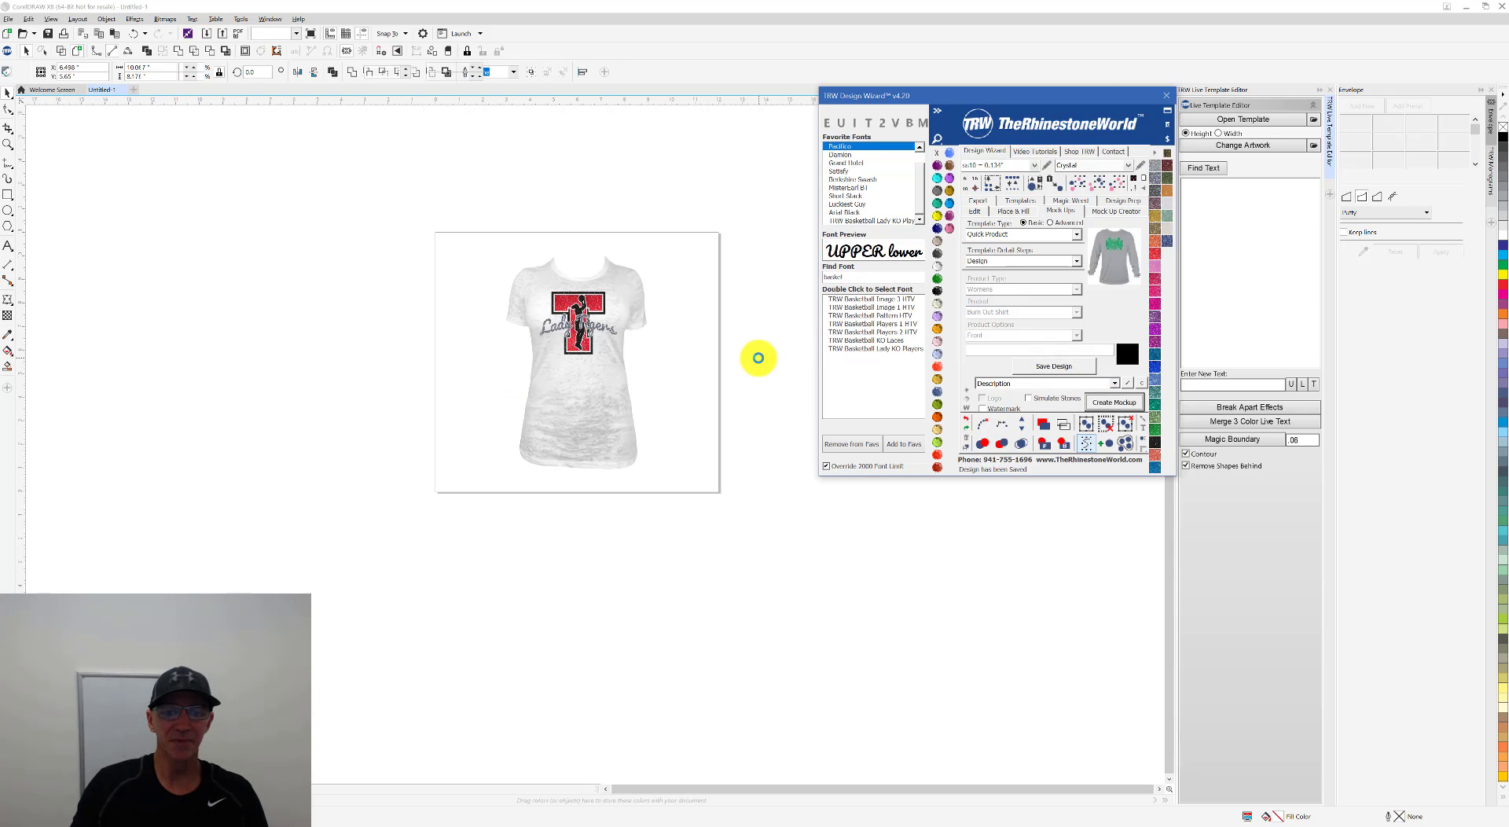
Step: Inspect the shirt mockup up close and undo it to bring back the flat design
left_click(758, 358)
scroll(593, 285, "up", 2)
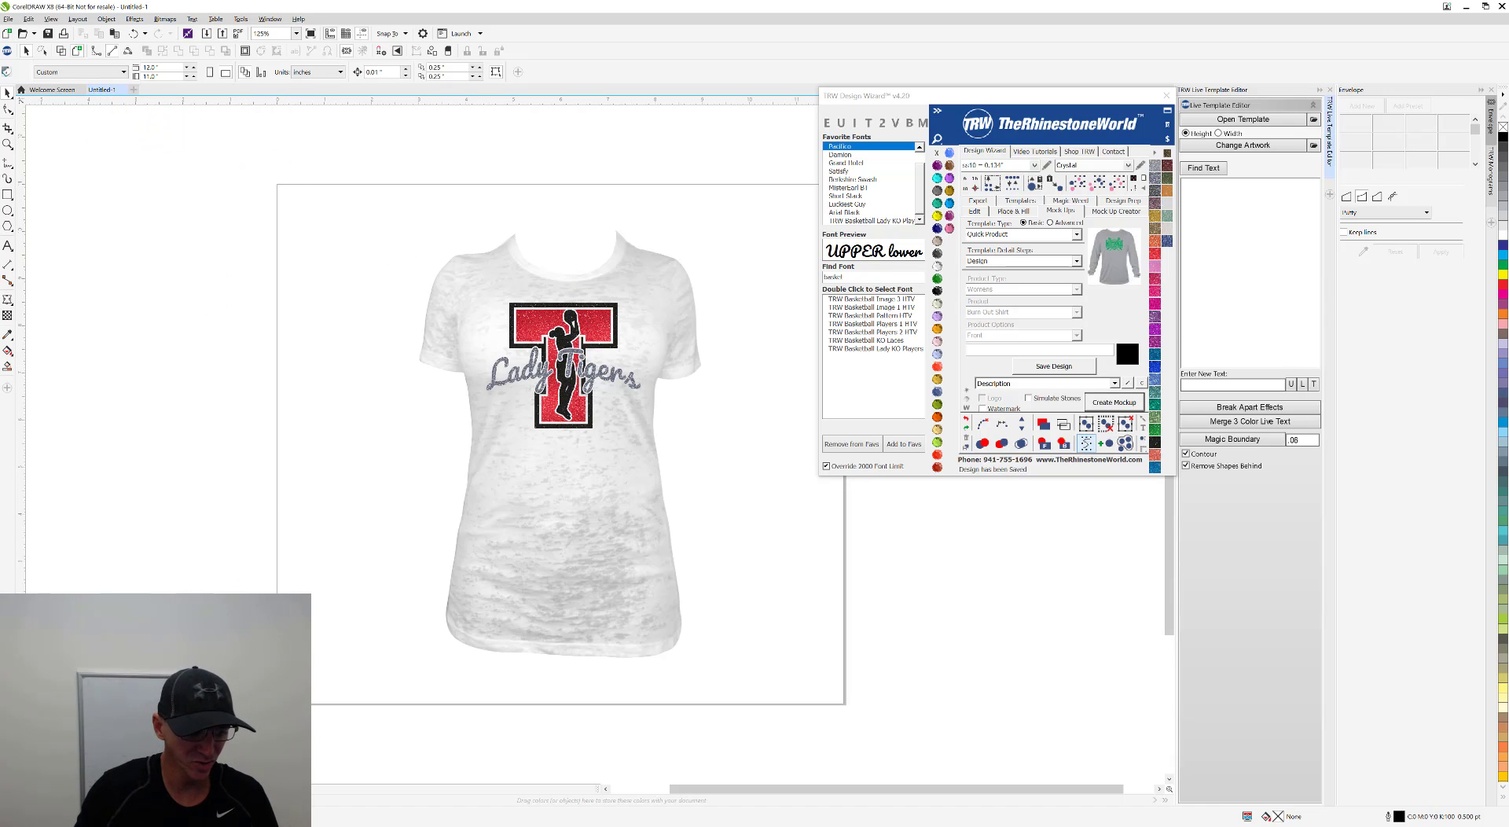
left_click(157, 789)
scroll(463, 572, "down", 2)
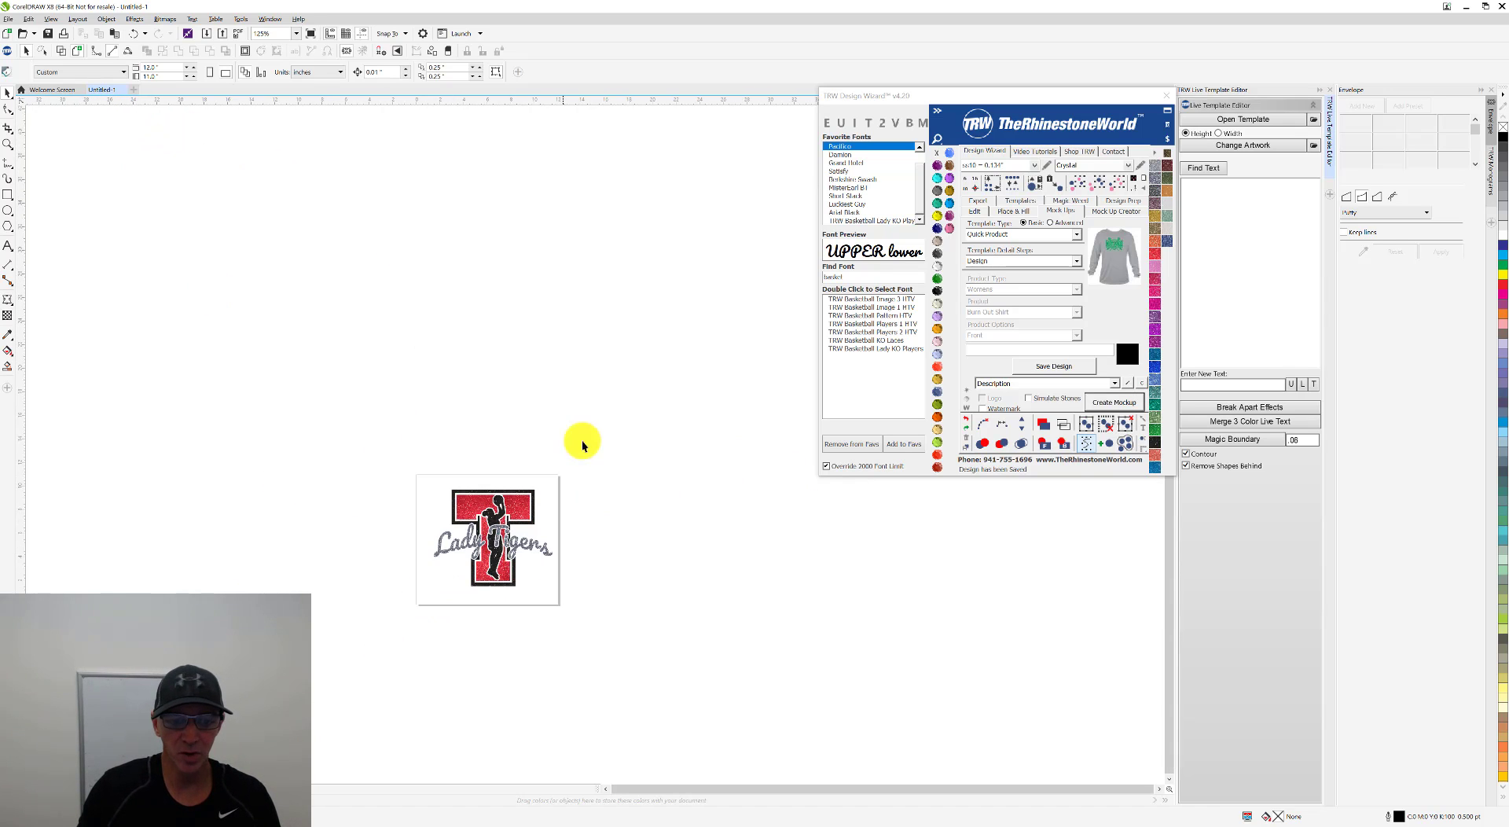
Step: Create Vinyl Overcut templates on a new page from the complete Lady Tigers design
left_click_drag(629, 379, 328, 644)
scroll(489, 582, "up", 1)
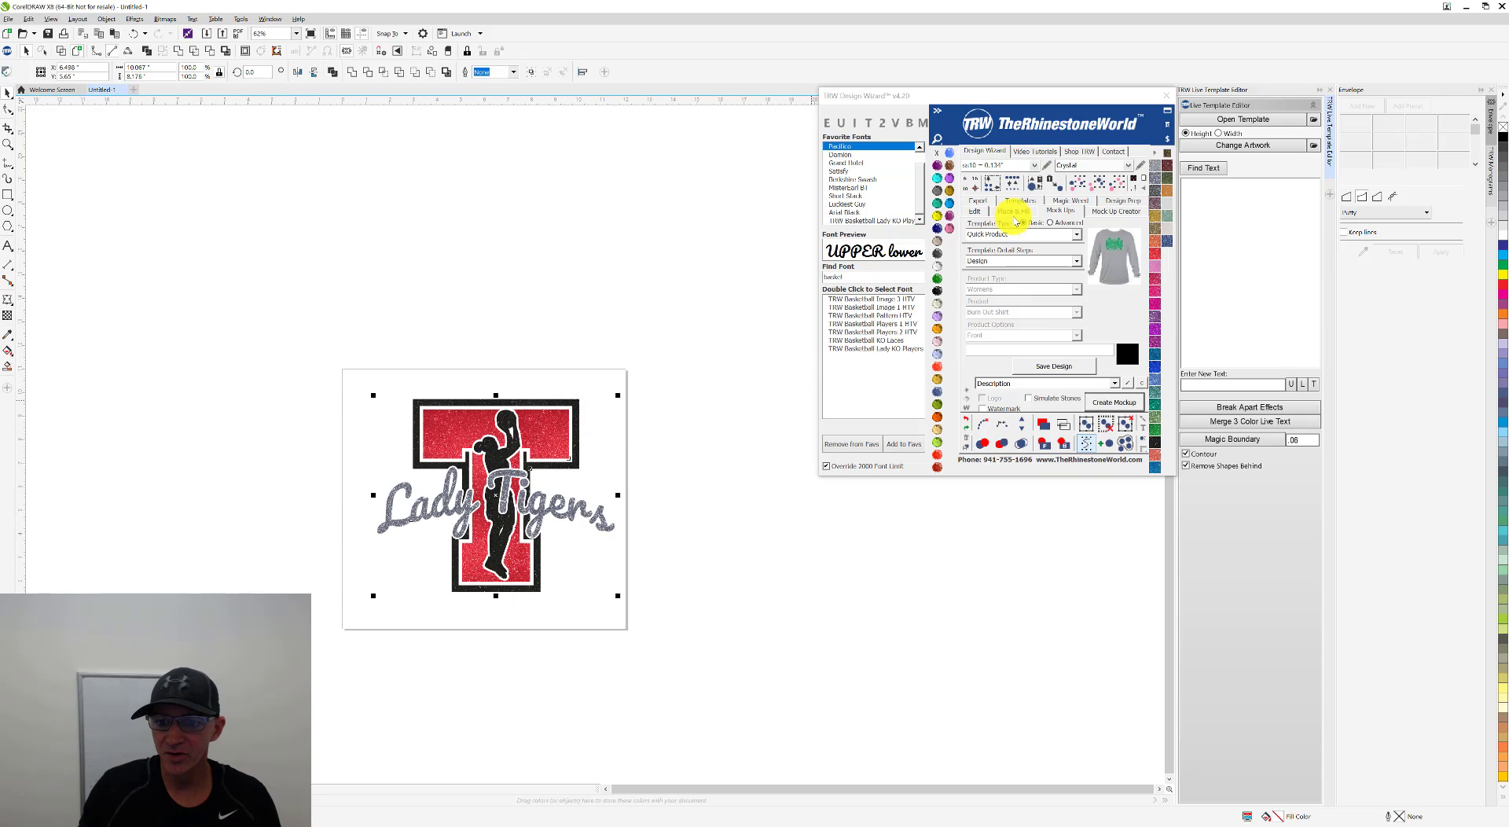
left_click(1037, 204)
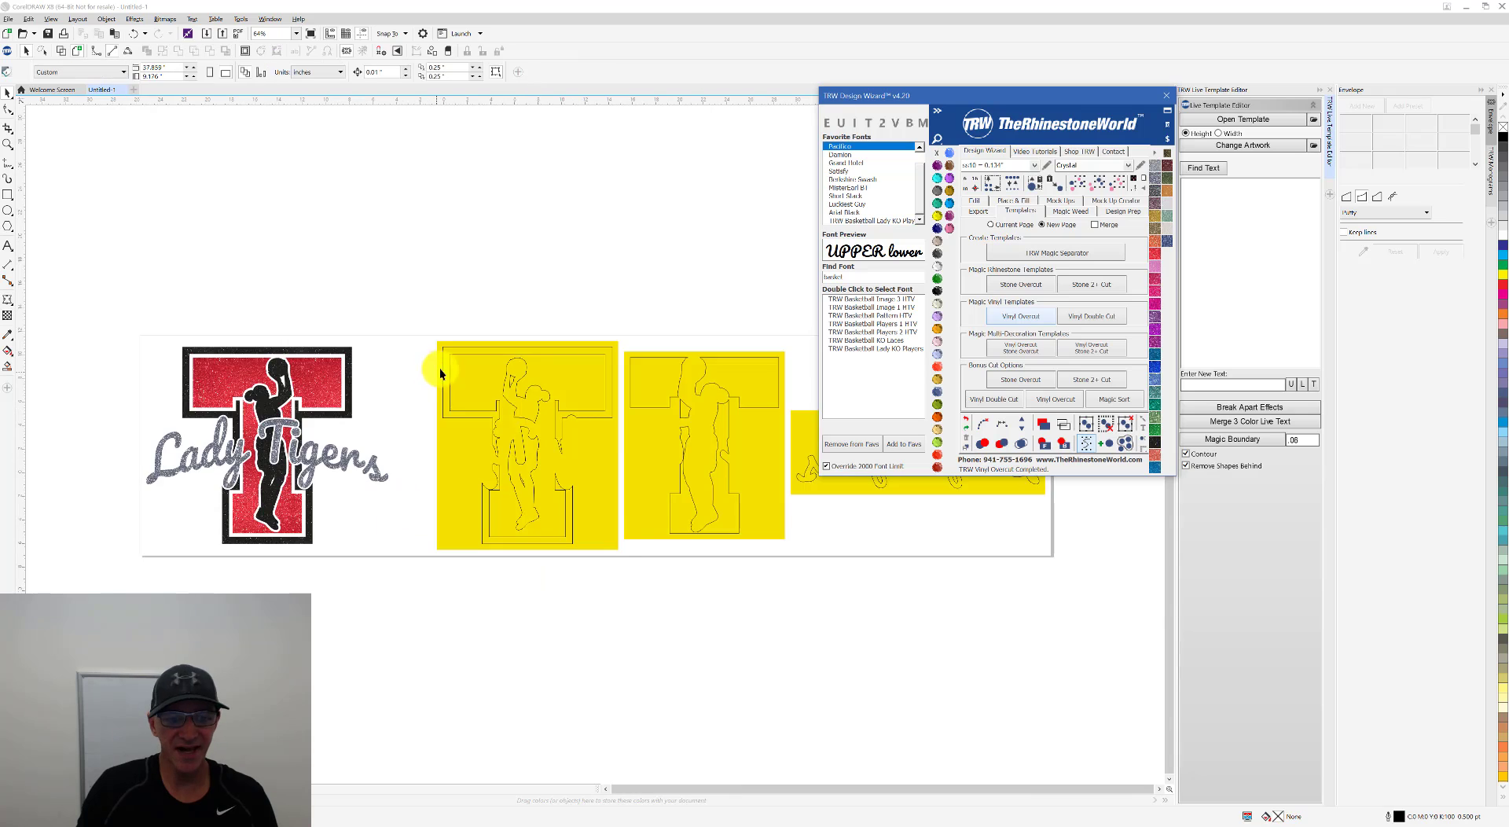
scroll(714, 415, "up", 1)
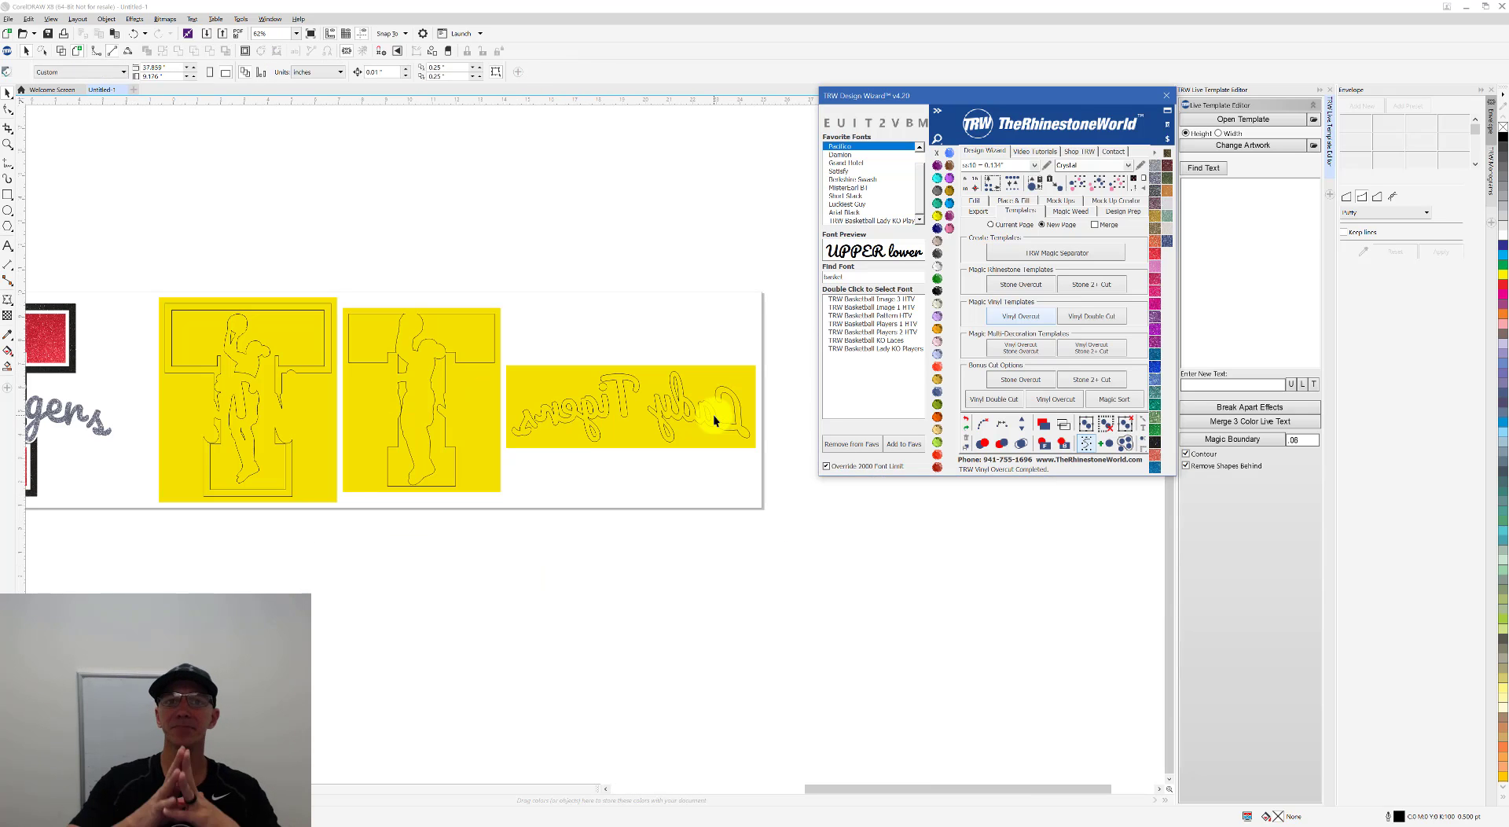